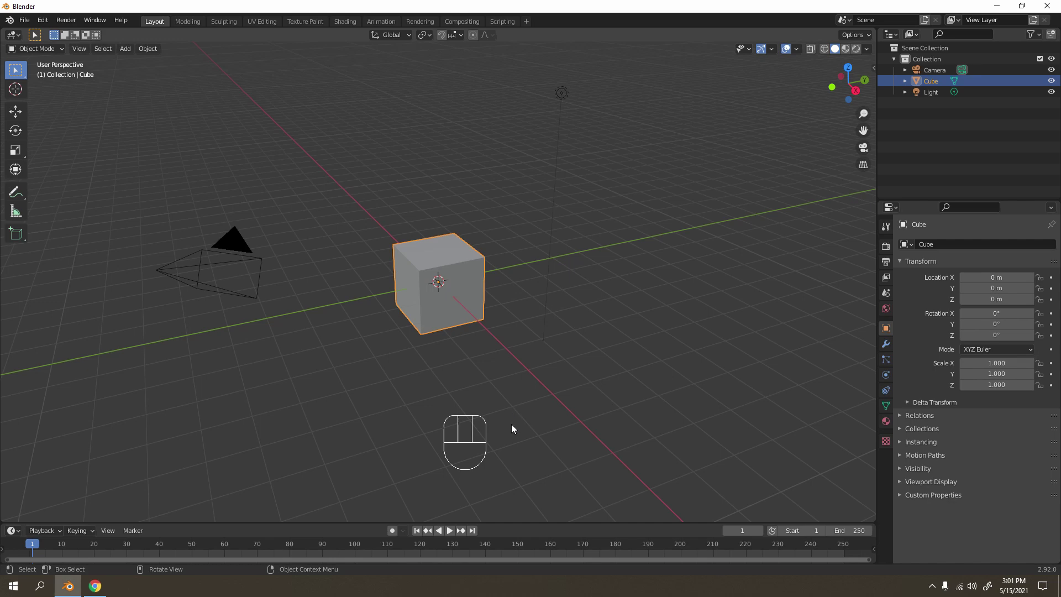
{"action": "key", "text": "KP_1"}
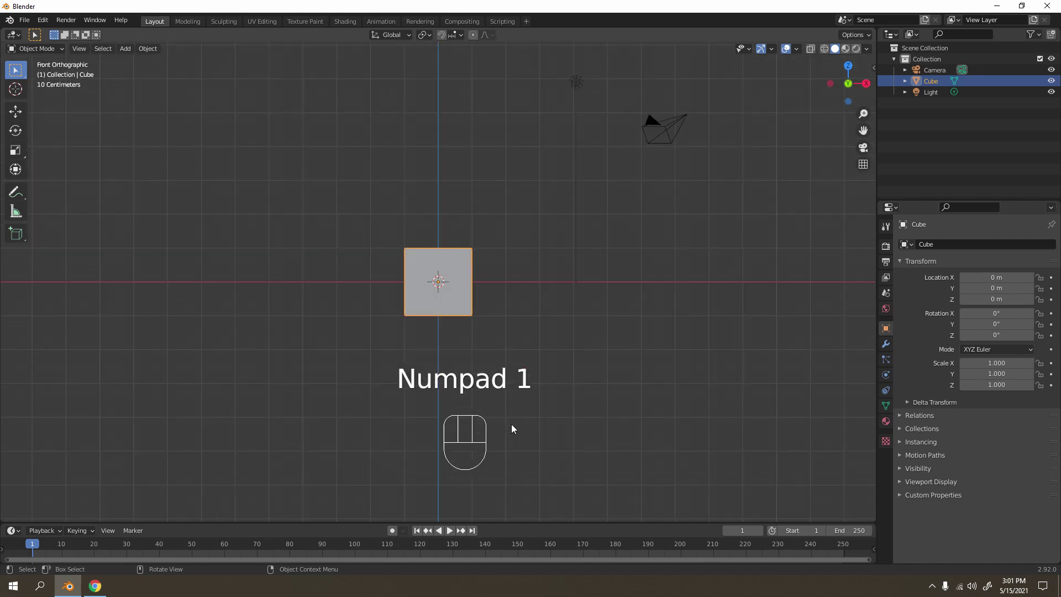
{"action": "middle_click_drag", "start_coordinate": [495, 382], "coordinate": [505, 316], "text": "shift"}
{"action": "key", "text": "shift+a"}
{"action": "mouse_move", "coordinate": [505, 316]}
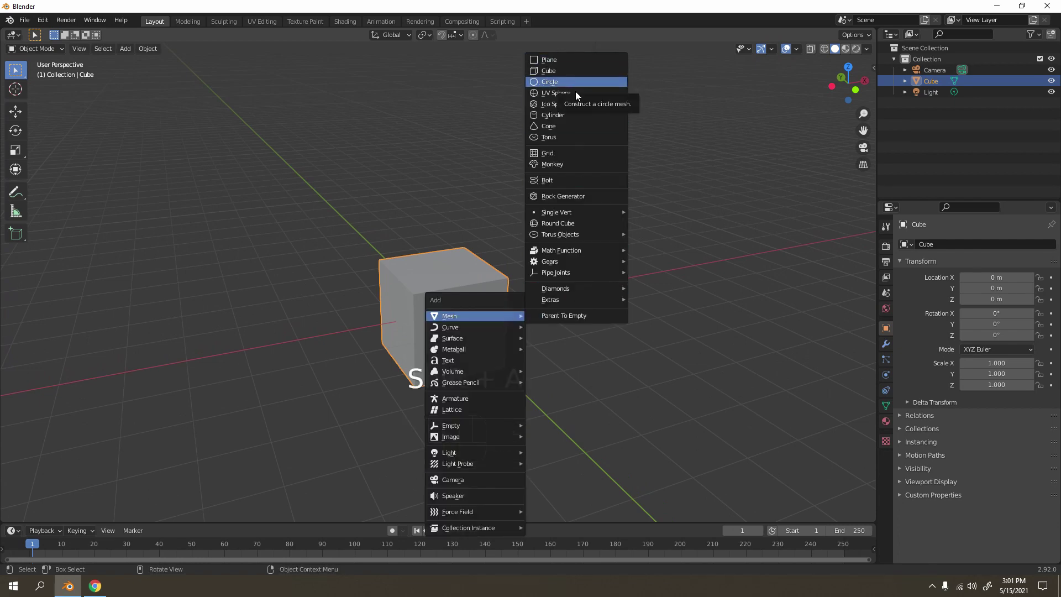
{"action": "left_click", "coordinate": [661, 170]}
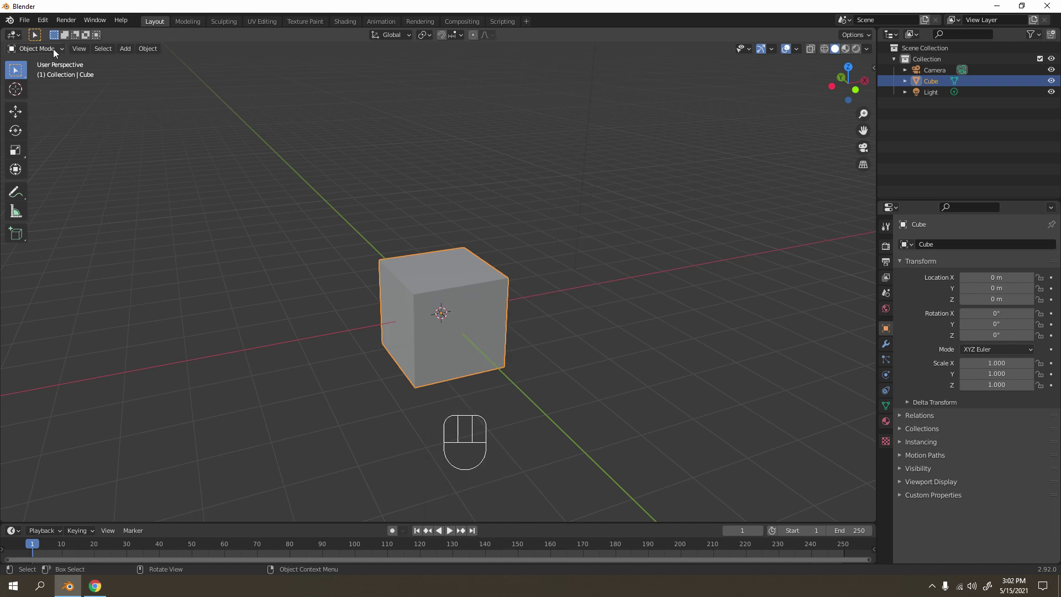
Add a level 1 Subdivision modifier to the default cube and show its modifier settings
{"action": "key", "text": "ctrl"}
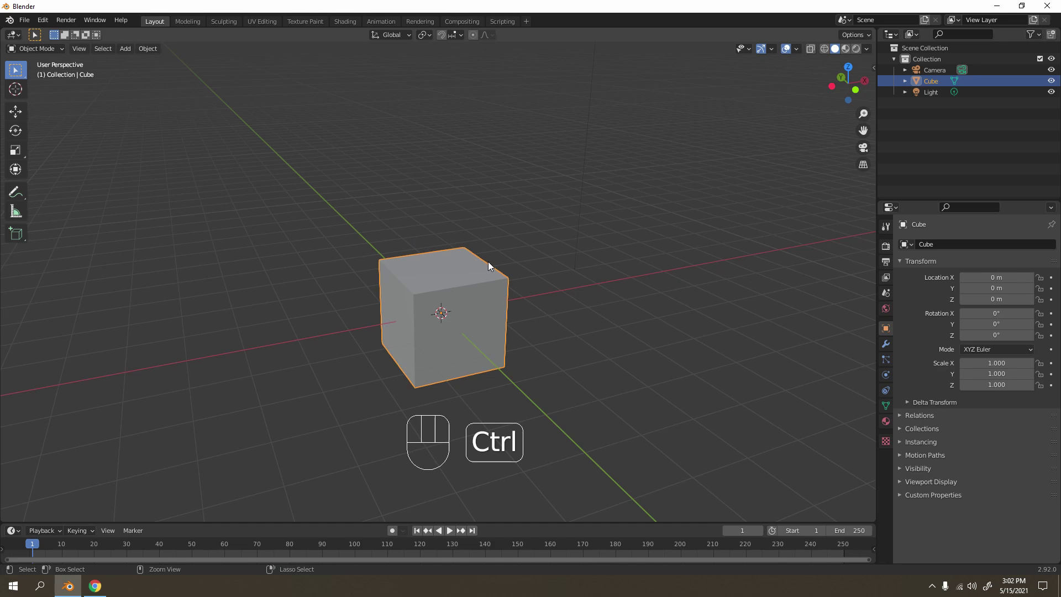
{"action": "key", "text": "ctrl+1"}
{"action": "left_click", "coordinate": [886, 344]}
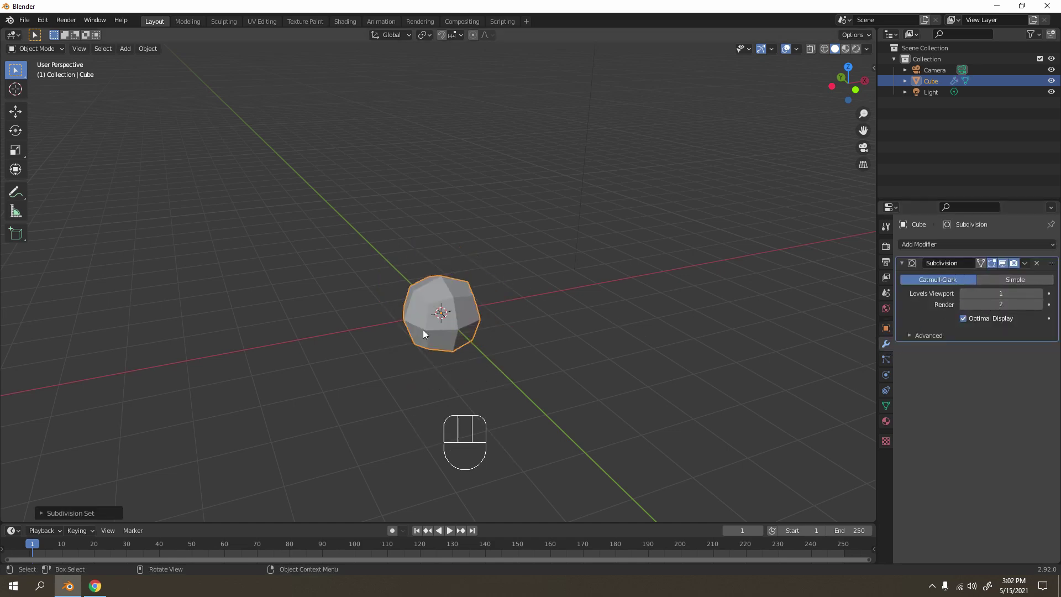
Select the cube's top face in Edit Mode and move it up along Z to stretch the cube into a tall shaft
{"action": "key", "text": "KP_1"}
{"action": "scroll", "coordinate": [423, 329], "scroll_direction": "down", "scroll_amount": 2}
{"action": "key", "text": "Tab"}
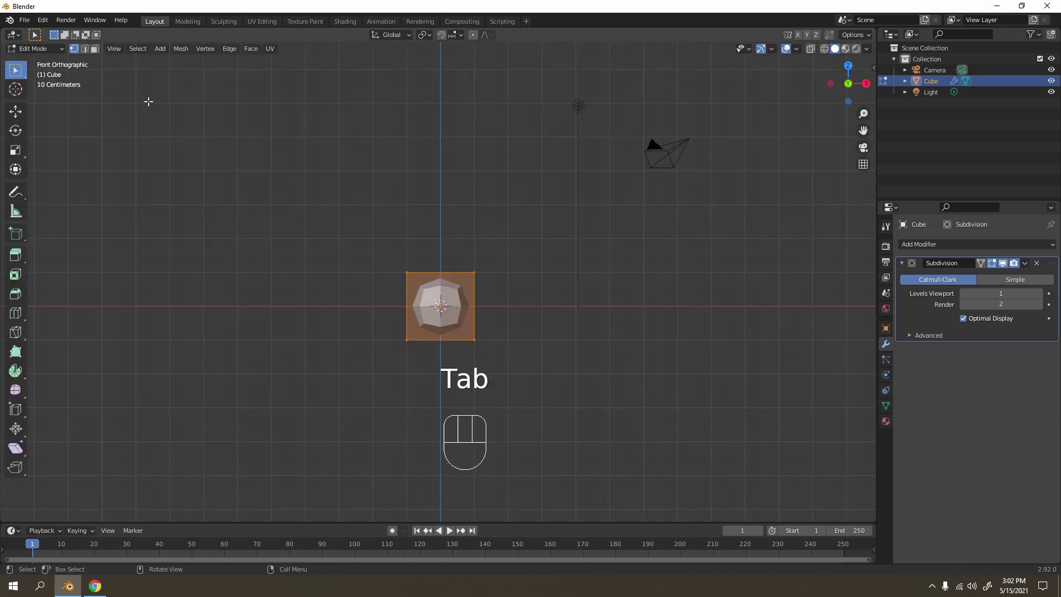
{"action": "key", "text": "3"}
{"action": "middle_click_drag", "start_coordinate": [347, 180], "coordinate": [443, 237]}
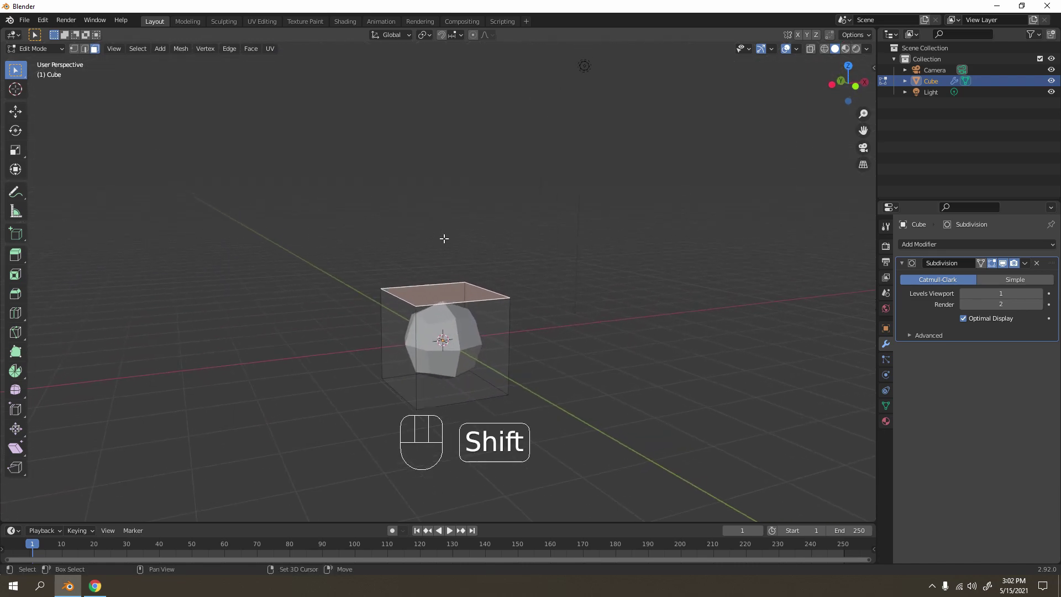
{"action": "scroll", "coordinate": [552, 277], "scroll_direction": "down", "scroll_amount": 3}
{"action": "key", "text": "g"}
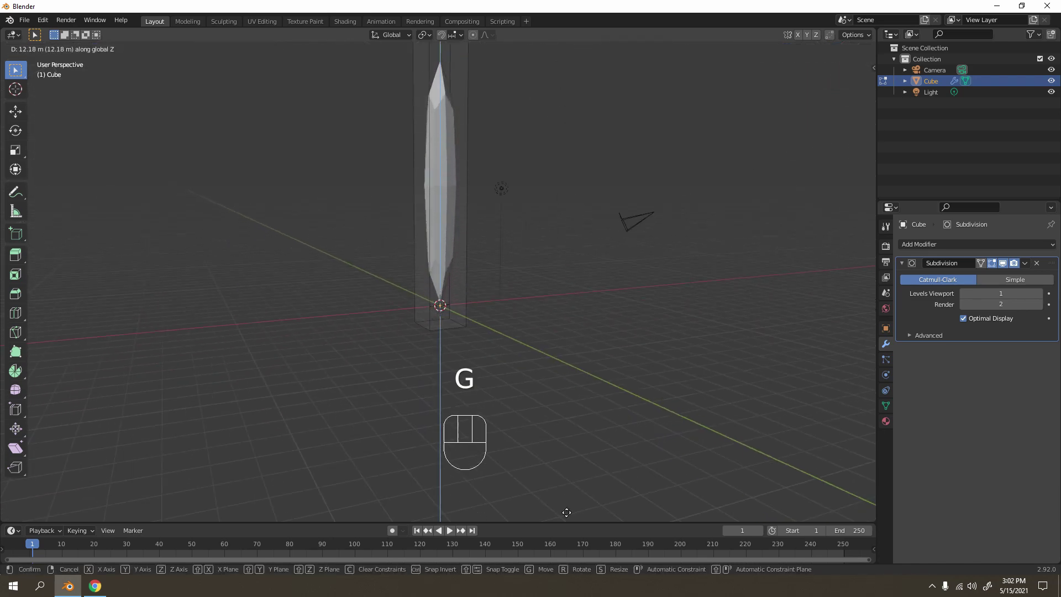
{"action": "left_click", "coordinate": [569, 483]}
Raise the shaft's top face about another 2.7 m along Z
{"action": "key", "text": "KP_1"}
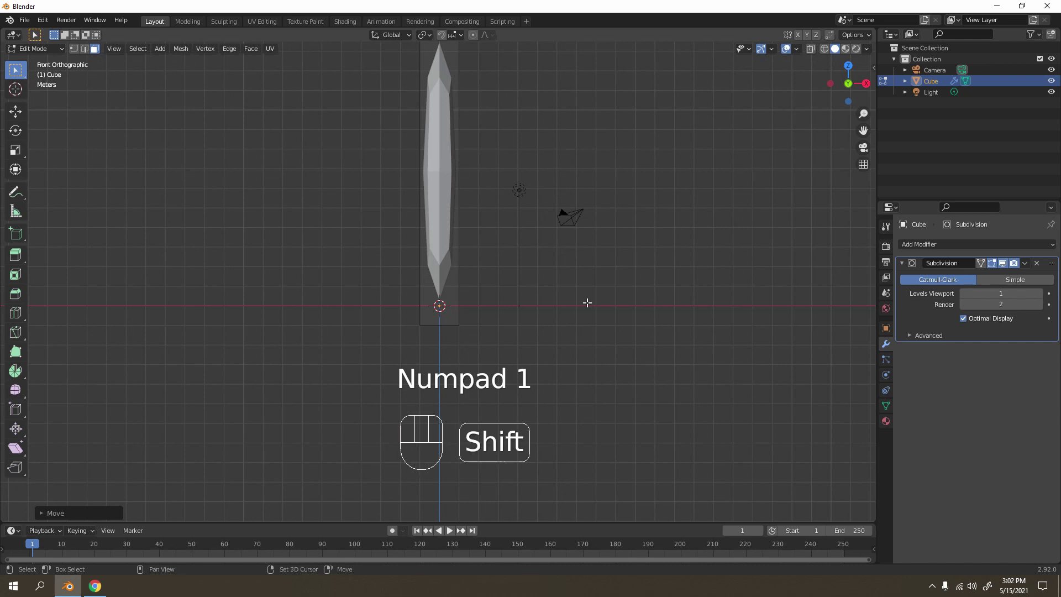
{"action": "scroll", "coordinate": [588, 303], "scroll_direction": "up", "scroll_amount": 3, "text": "shift"}
{"action": "key", "text": "g"}
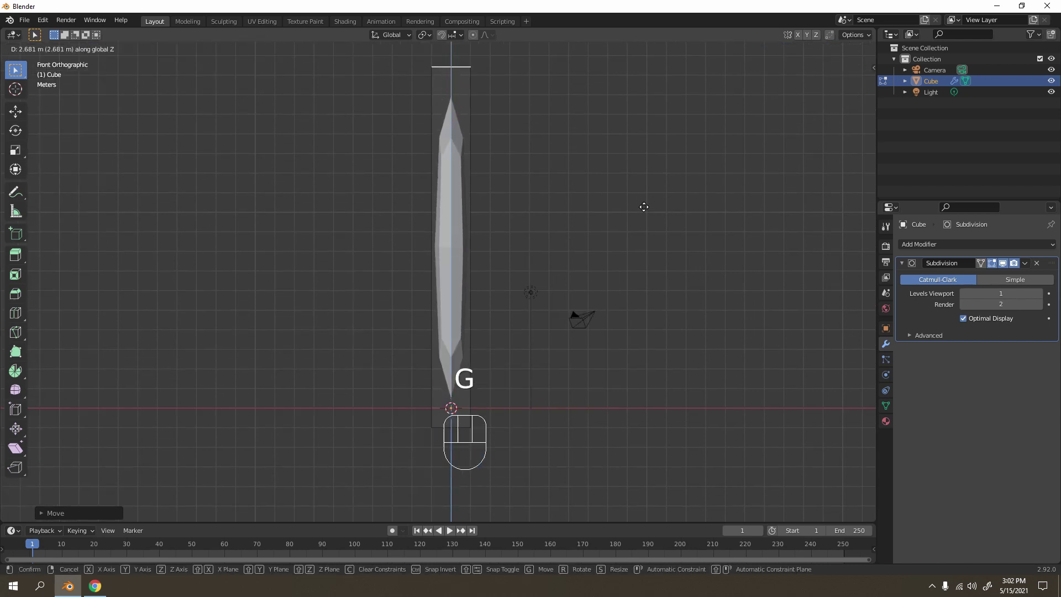
{"action": "left_click", "coordinate": [641, 204]}
Extrude the shaft's top face in place and scale it outward to about three times its size for the nail head
{"action": "scroll", "coordinate": [604, 263], "scroll_direction": "up", "scroll_amount": 3, "text": "shift"}
{"action": "scroll", "coordinate": [594, 259], "scroll_direction": "up", "scroll_amount": 1}
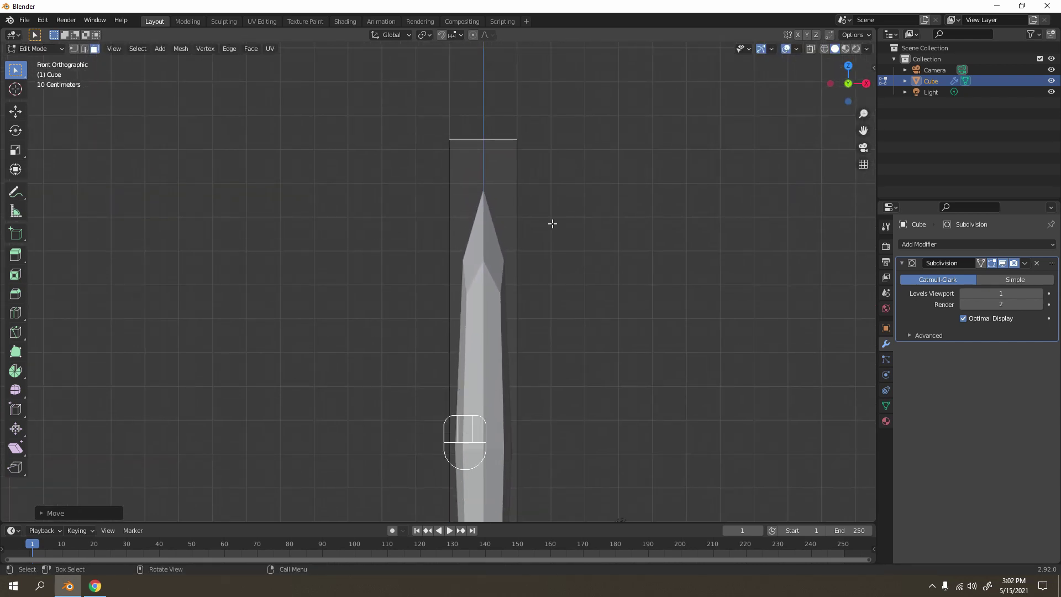
{"action": "scroll", "coordinate": [550, 218], "scroll_direction": "up", "scroll_amount": 4, "text": "shift"}
{"action": "middle_click_drag", "start_coordinate": [570, 237], "coordinate": [625, 314]}
{"action": "key", "text": "e"}
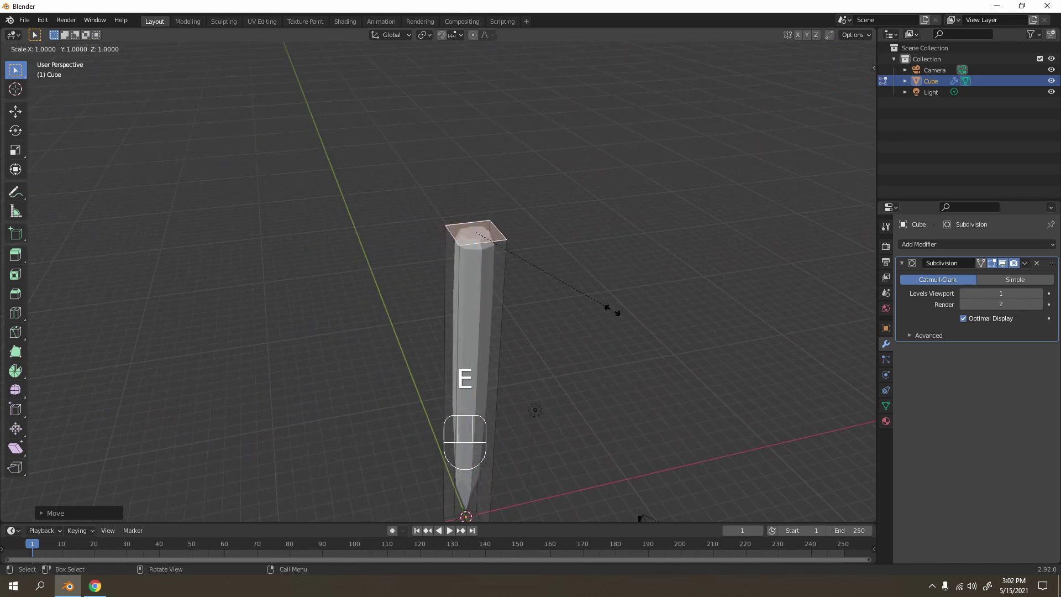
{"action": "key", "text": "s"}
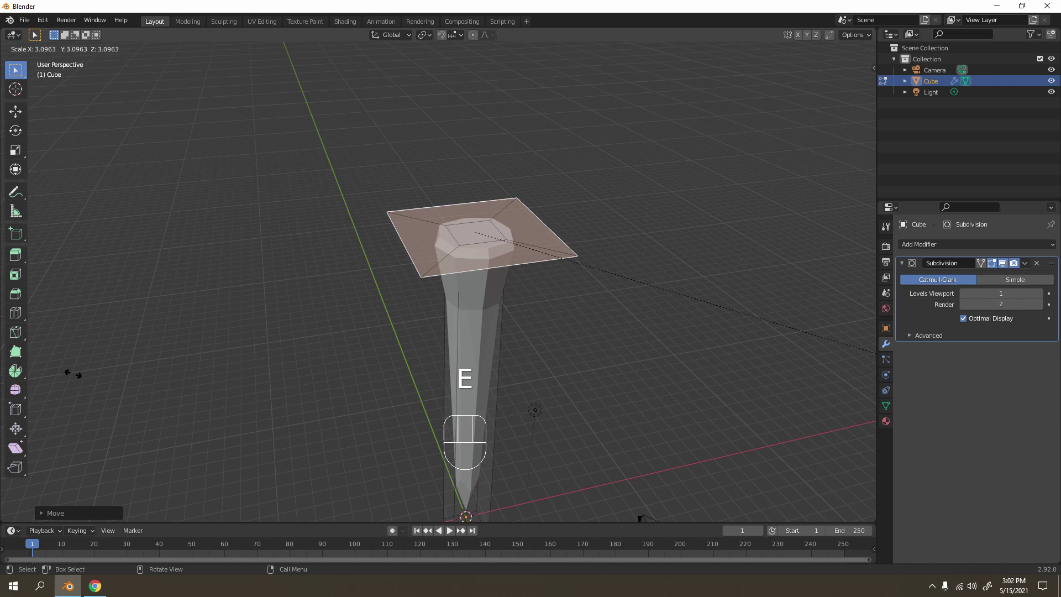
{"action": "left_click", "coordinate": [113, 379]}
Extrude the widened top face up along Z by about 1.6 m to give the nail head thickness
{"action": "middle_click_drag", "start_coordinate": [506, 308], "coordinate": [466, 347], "text": "shift"}
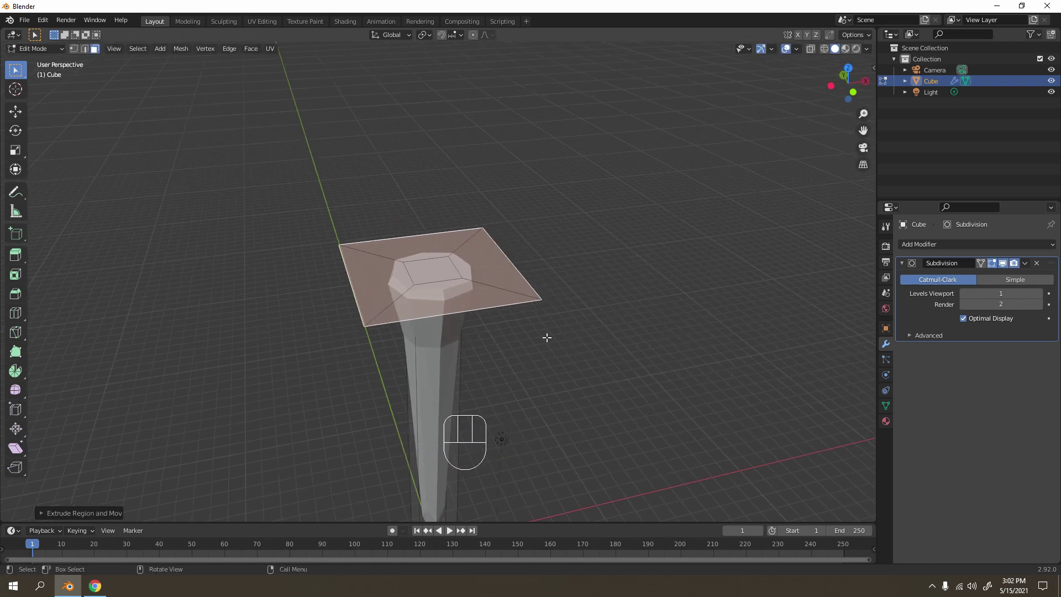
{"action": "key", "text": "e"}
{"action": "key", "text": "z"}
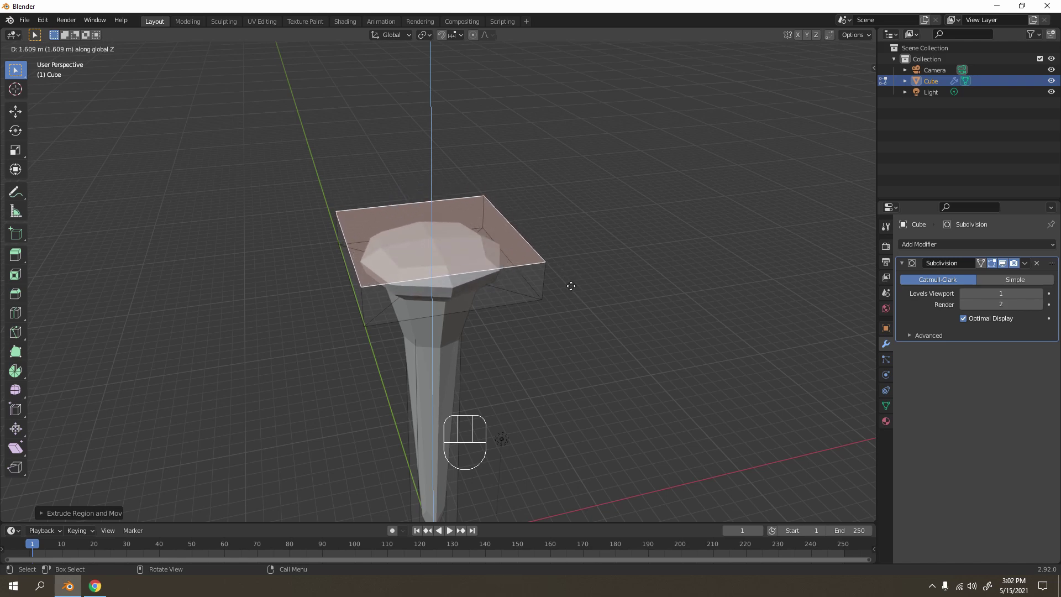
{"action": "left_click", "coordinate": [570, 286]}
Inset the nail head's top face slightly to sharpen the head's rim
{"action": "scroll", "coordinate": [569, 284], "scroll_direction": "down", "scroll_amount": 3}
{"action": "middle_click_drag", "start_coordinate": [568, 284], "coordinate": [516, 237]}
{"action": "key", "text": "KP_1"}
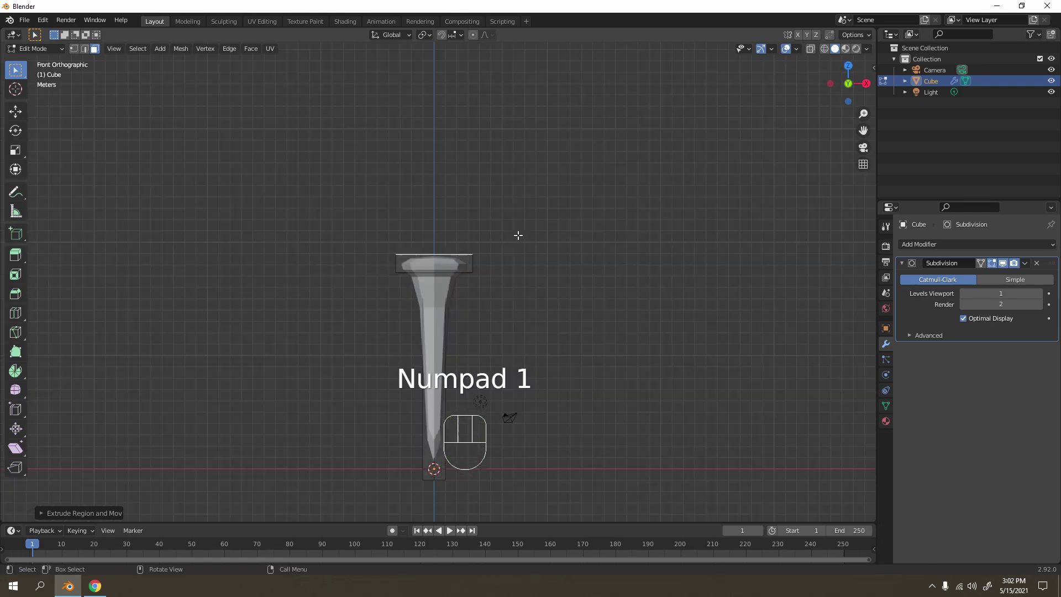
{"action": "scroll", "coordinate": [439, 204], "scroll_direction": "up", "scroll_amount": 5}
{"action": "middle_click_drag", "start_coordinate": [497, 273], "coordinate": [507, 364], "text": "shift"}
{"action": "middle_click_drag", "start_coordinate": [658, 325], "coordinate": [670, 370]}
{"action": "key", "text": "i"}
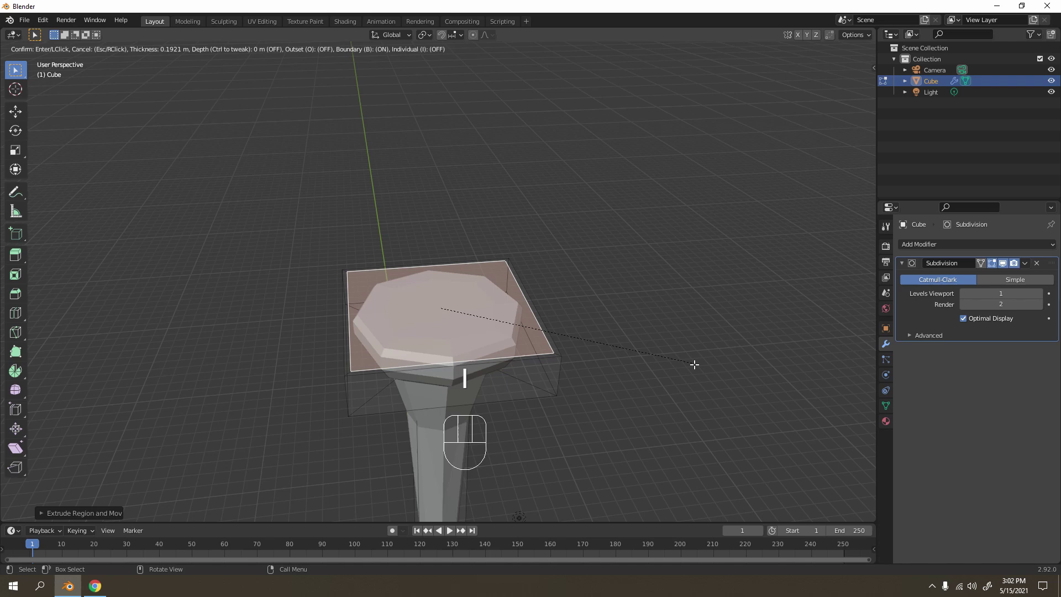
{"action": "left_click", "coordinate": [687, 359]}
Add a loop cut around the shaft, slide it up close beneath the nail head, and clear the selection
{"action": "middle_click_drag", "start_coordinate": [680, 358], "coordinate": [585, 303]}
{"action": "middle_click_drag", "start_coordinate": [529, 323], "coordinate": [512, 307], "text": "shift"}
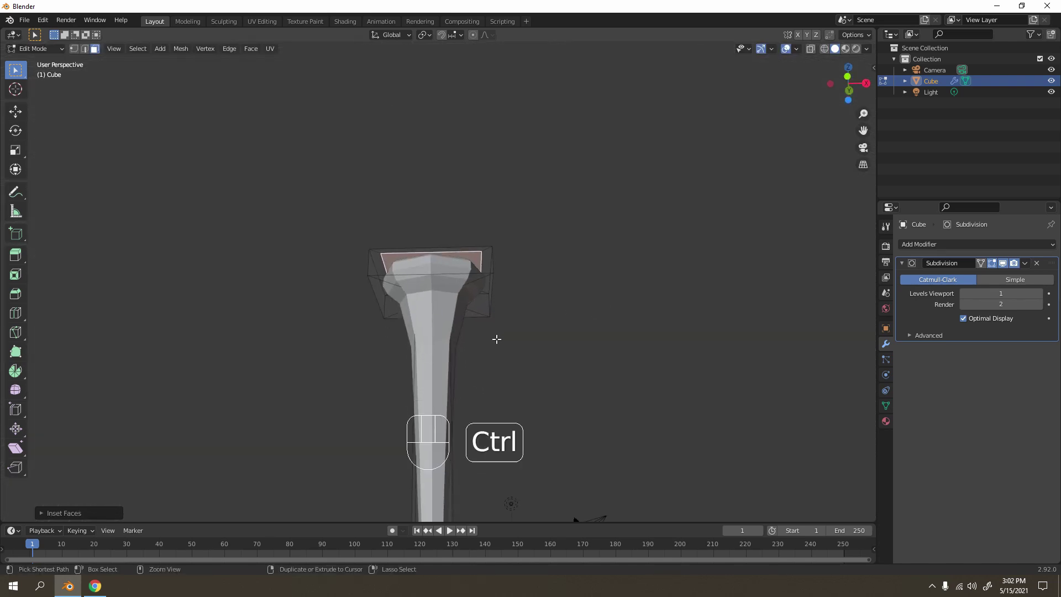
{"action": "key", "text": "ctrl+r"}
{"action": "left_click", "coordinate": [451, 399]}
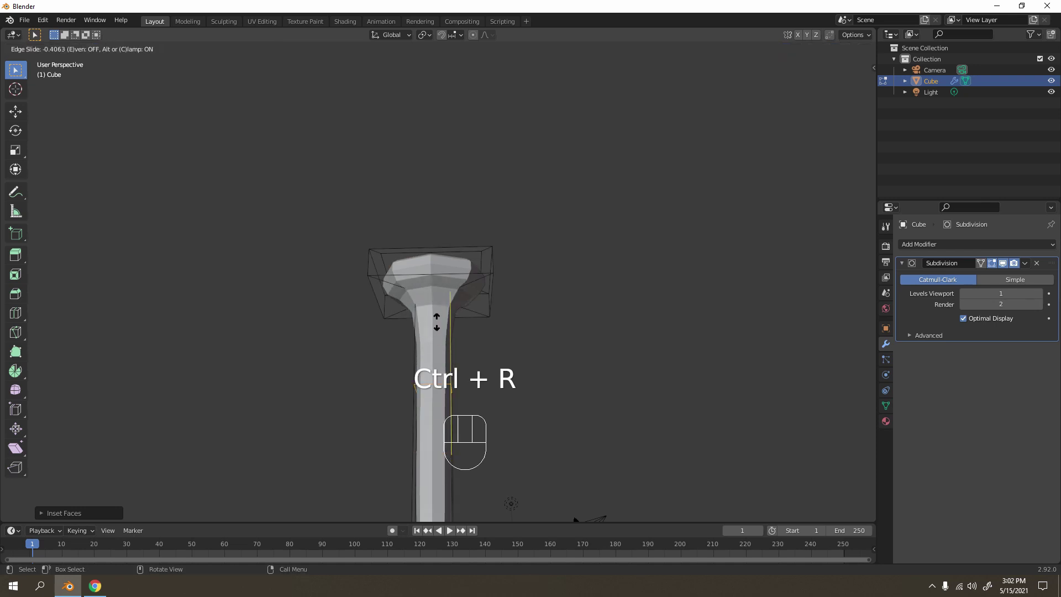
{"action": "left_click", "coordinate": [450, 225]}
{"action": "left_click", "coordinate": [478, 164]}
Return to Object Mode and examine the nail's shape from several angles and from the front
{"action": "scroll", "coordinate": [478, 165], "scroll_direction": "down", "scroll_amount": 5}
{"action": "key", "text": "Tab"}
{"action": "middle_click_drag", "start_coordinate": [393, 287], "coordinate": [504, 213]}
{"action": "key", "text": "KP_1"}
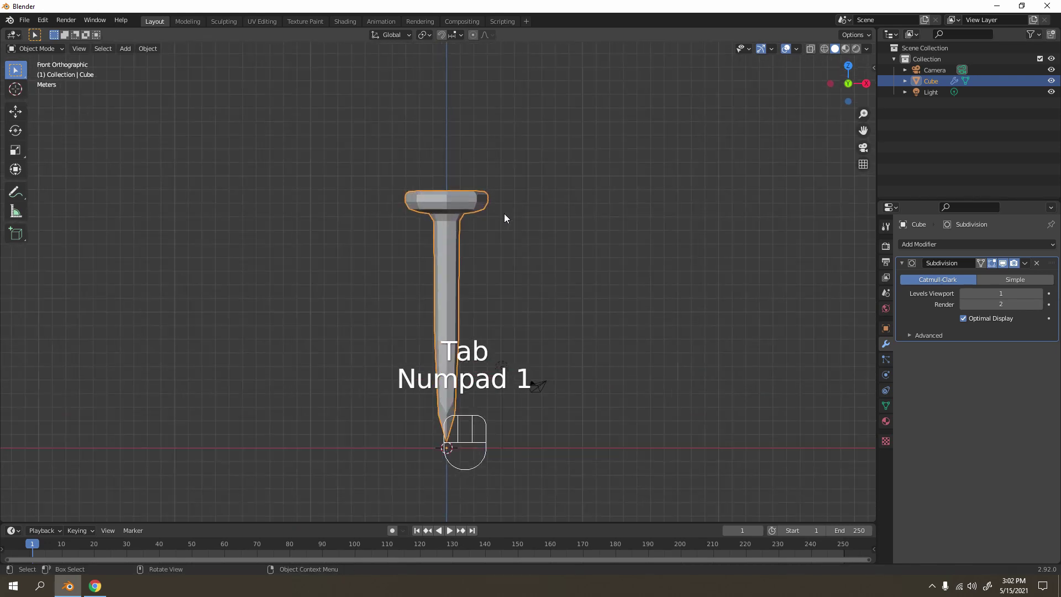
{"action": "middle_click_drag", "start_coordinate": [559, 149], "coordinate": [555, 304]}
{"action": "scroll", "coordinate": [528, 247], "scroll_direction": "up", "scroll_amount": 4}
{"action": "middle_click_drag", "start_coordinate": [573, 259], "coordinate": [409, 282]}
{"action": "key", "text": "KP_1"}
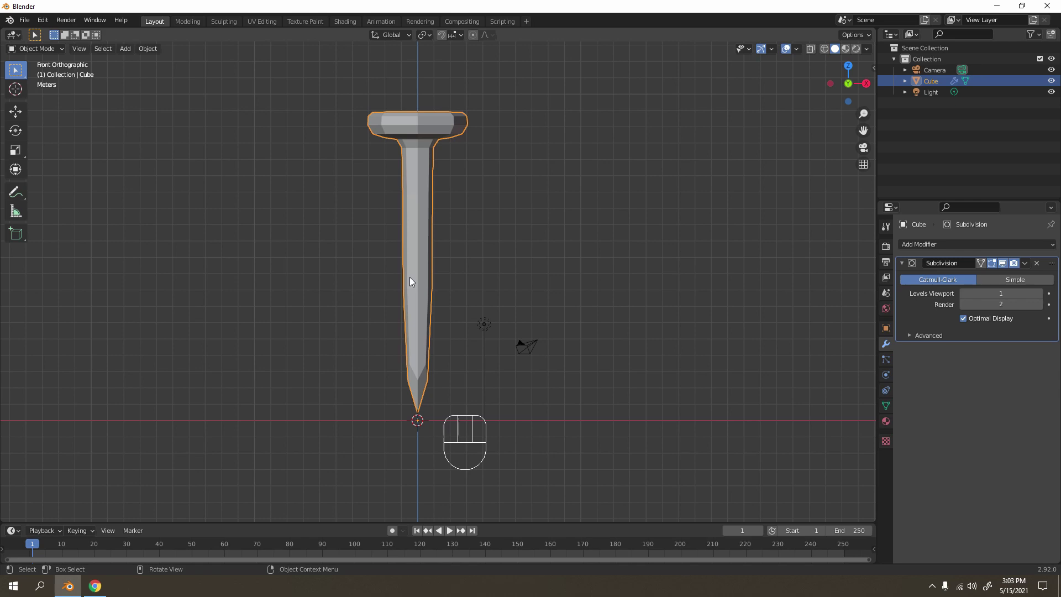
Enter Edit Mode and select the bottom face of the nail's shaft in face selection mode
{"action": "middle_click_drag", "start_coordinate": [403, 300], "coordinate": [512, 143], "text": "shift"}
{"action": "scroll", "coordinate": [459, 247], "scroll_direction": "up", "scroll_amount": 3}
{"action": "key", "text": "Tab"}
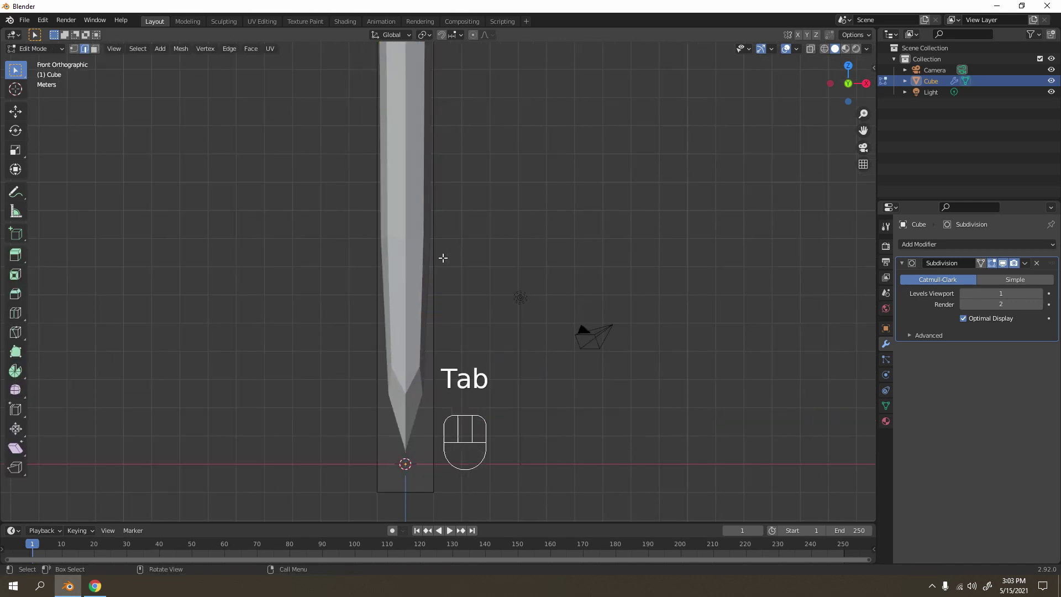
{"action": "middle_click_drag", "start_coordinate": [434, 270], "coordinate": [430, 209], "text": "shift"}
{"action": "scroll", "coordinate": [436, 280], "scroll_direction": "down", "scroll_amount": 2}
{"action": "middle_click_drag", "start_coordinate": [409, 287], "coordinate": [405, 196]}
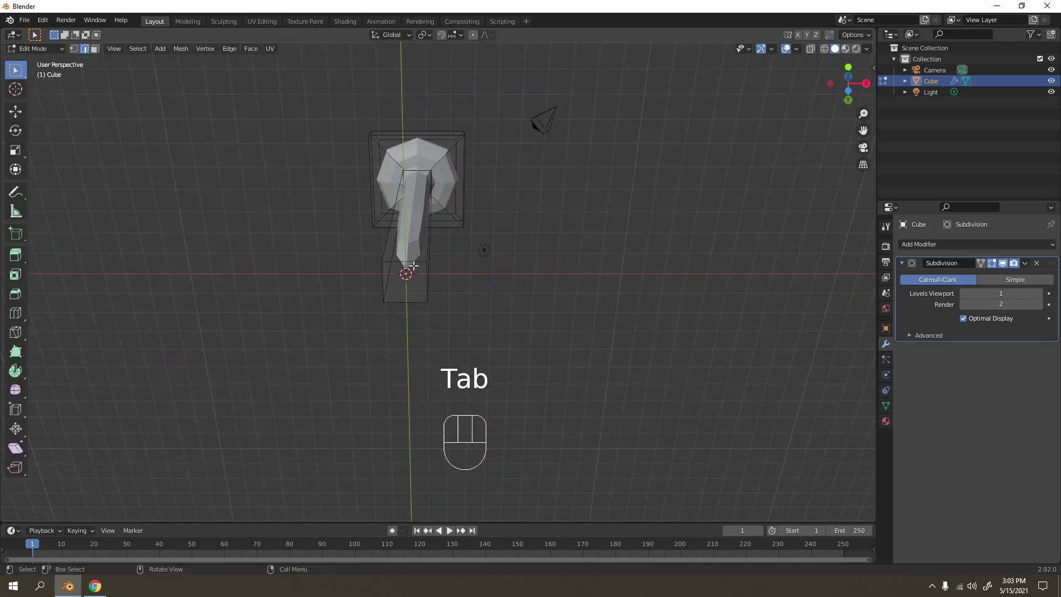
{"action": "key", "text": "3"}
{"action": "left_click", "coordinate": [415, 280]}
{"action": "middle_click_drag", "start_coordinate": [415, 279], "coordinate": [438, 339]}
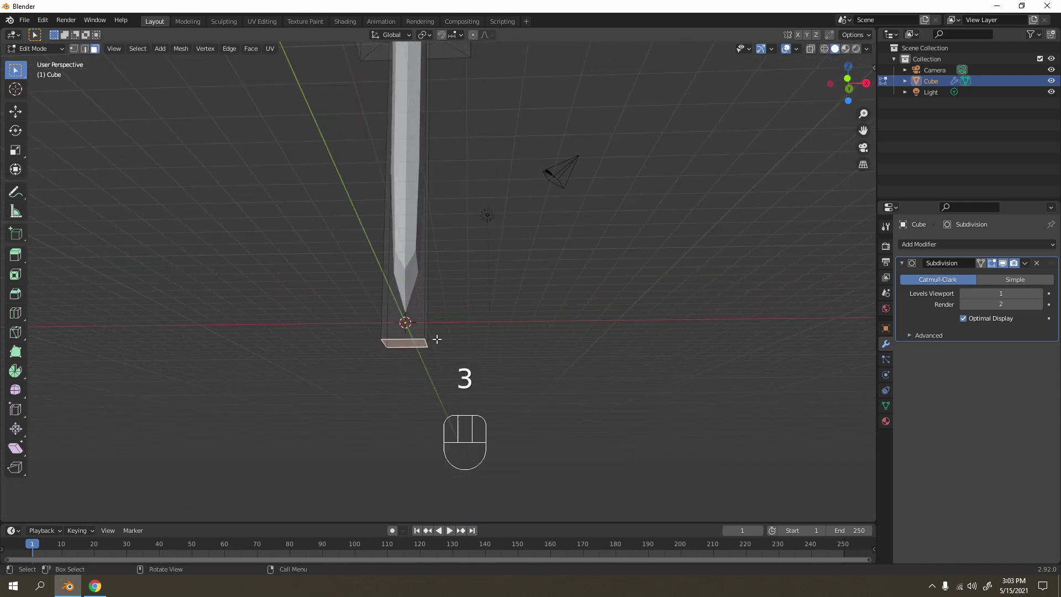
{"action": "key", "text": "KP_1"}
{"action": "scroll", "coordinate": [437, 338], "scroll_direction": "down", "scroll_amount": 3}
{"action": "scroll", "coordinate": [755, 242], "scroll_direction": "up", "scroll_amount": 2, "text": "shift"}
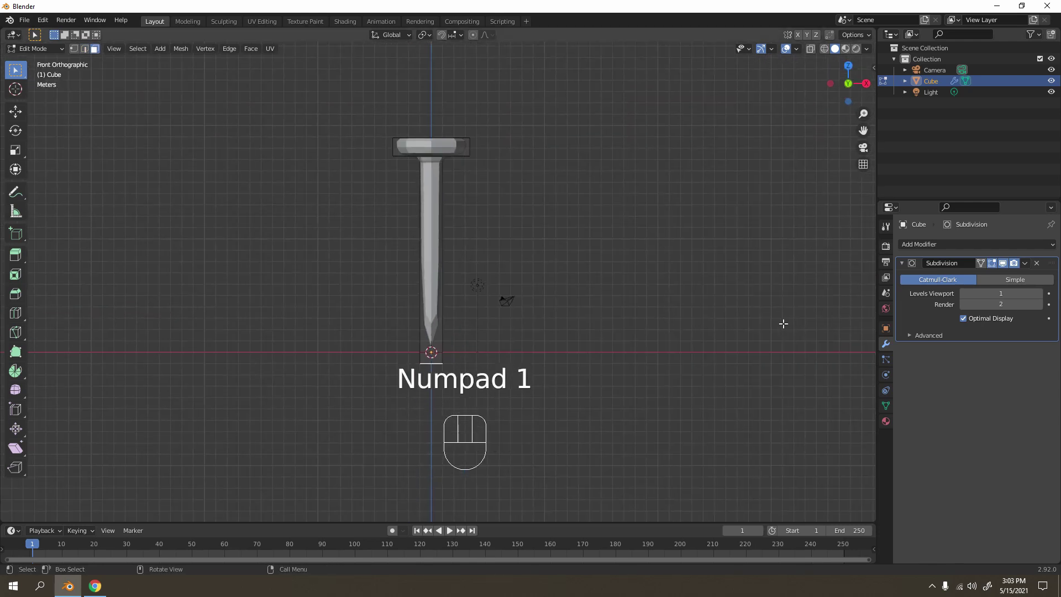
{"action": "key", "text": "s"}
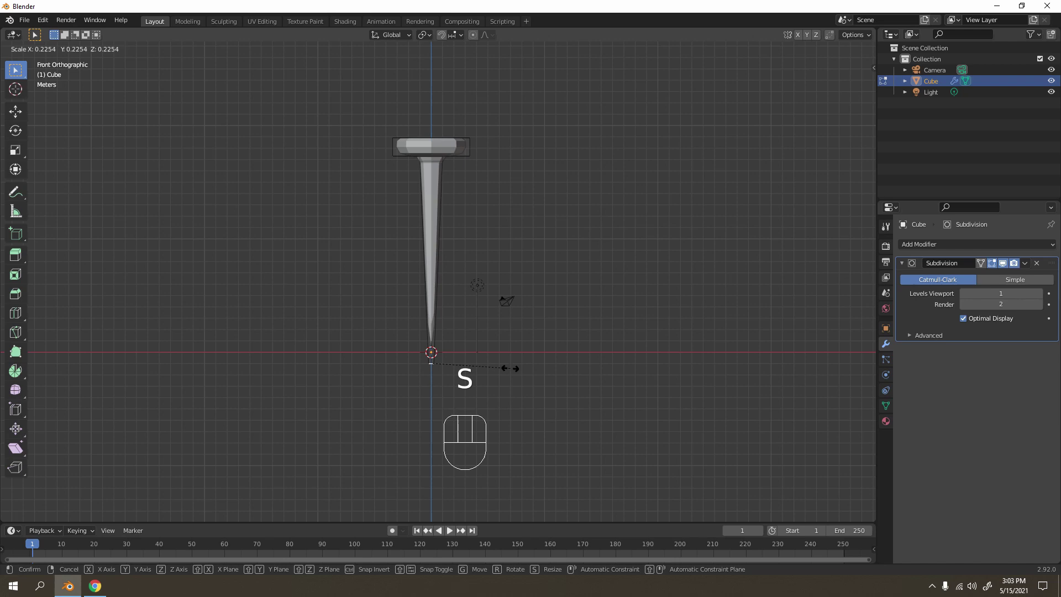
{"action": "right_click", "coordinate": [516, 368]}
{"action": "key", "text": "Tab"}
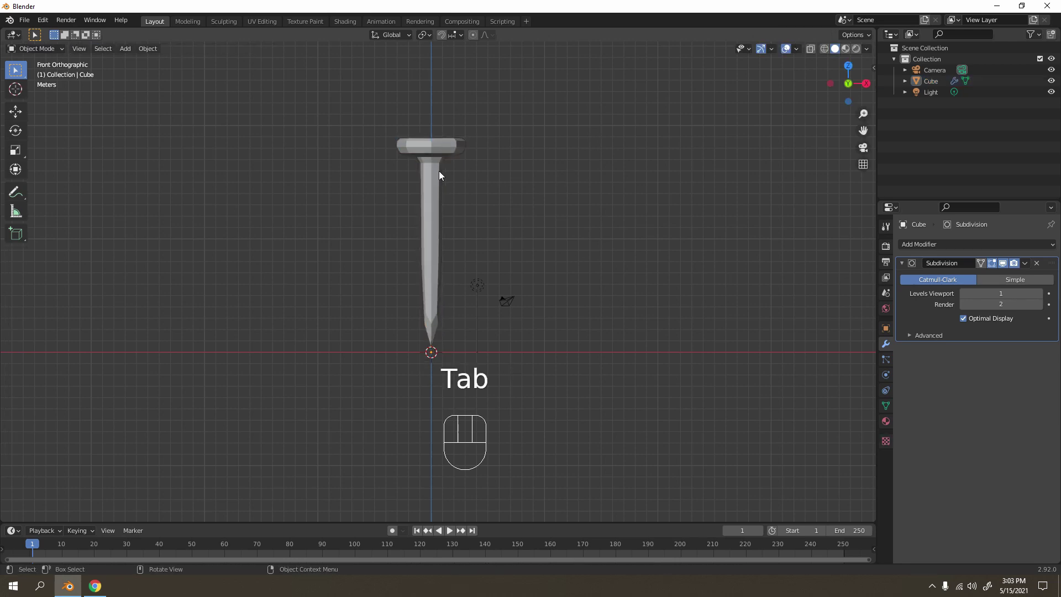
Set the Subdivision modifier's viewport level to 3
{"action": "middle_click_drag", "start_coordinate": [440, 173], "coordinate": [460, 225]}
{"action": "scroll", "coordinate": [460, 214], "scroll_direction": "up", "scroll_amount": 2}
{"action": "middle_click_drag", "start_coordinate": [460, 224], "coordinate": [426, 196]}
{"action": "middle_click_drag", "start_coordinate": [639, 194], "coordinate": [659, 260], "text": "shift"}
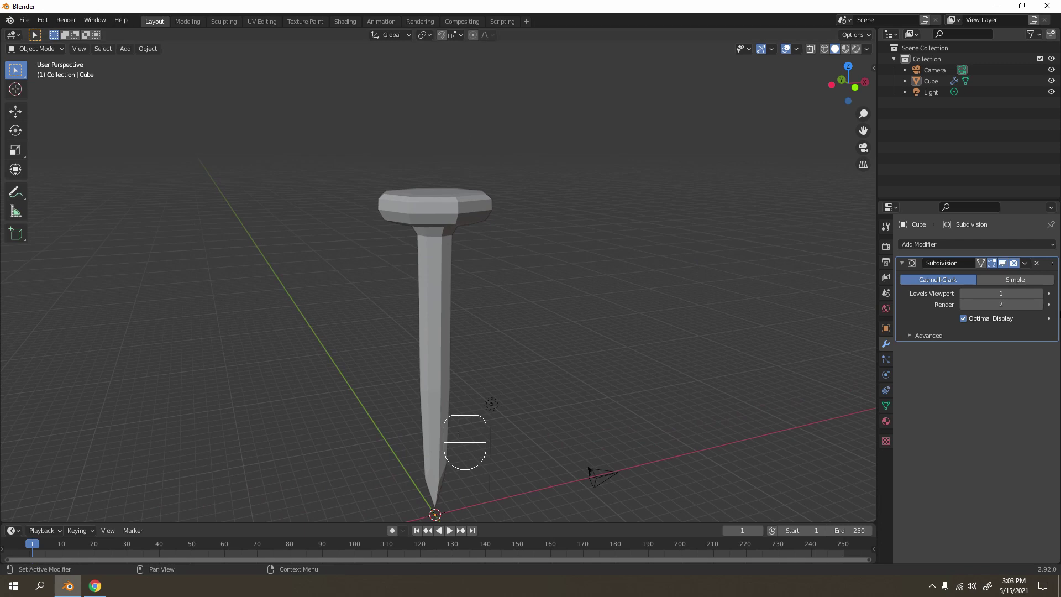
{"action": "left_click", "coordinate": [1039, 295]}
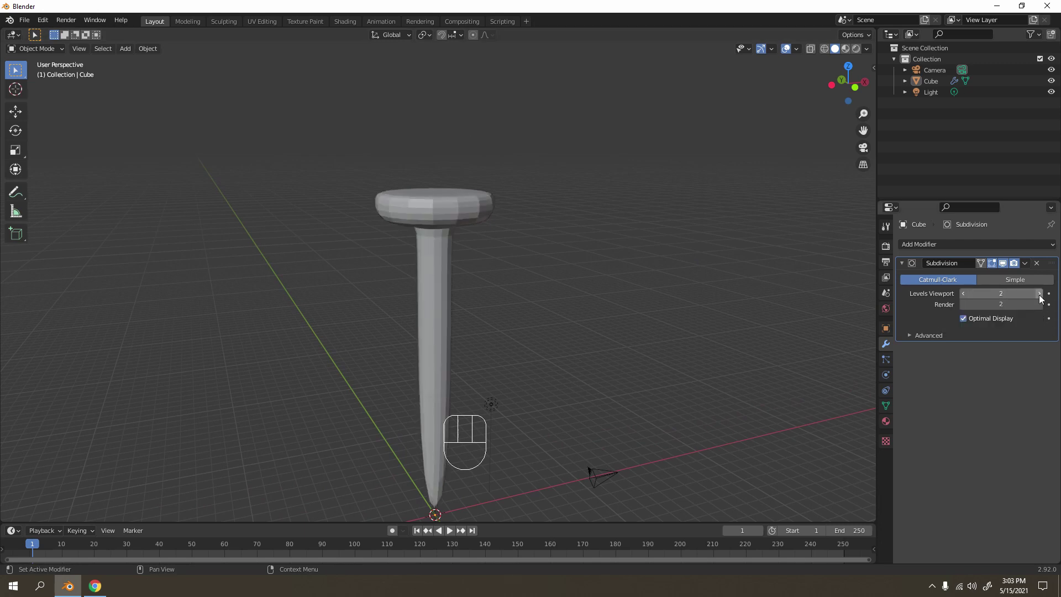
{"action": "left_click", "coordinate": [1040, 295]}
Select the nail and apply smooth shading to it
{"action": "scroll", "coordinate": [545, 303], "scroll_direction": "down", "scroll_amount": 4}
{"action": "mouse_move", "coordinate": [471, 265]}
{"action": "middle_mouse_down"}
{"action": "mouse_move", "coordinate": [447, 227]}
{"action": "mouse_move", "coordinate": [580, 258]}
{"action": "mouse_move", "coordinate": [562, 216]}
{"action": "mouse_move", "coordinate": [548, 241]}
{"action": "mouse_move", "coordinate": [488, 114]}
{"action": "mouse_move", "coordinate": [505, 169]}
{"action": "mouse_move", "coordinate": [438, 272]}
{"action": "mouse_move", "coordinate": [417, 237]}
{"action": "middle_mouse_up"}
{"action": "left_click", "coordinate": [447, 227]}
{"action": "right_click", "coordinate": [448, 227]}
{"action": "left_click", "coordinate": [433, 201]}
Scale the shaft's bottom face down to about 0.17 in Edit Mode to taper the nail, and return to Object Mode
{"action": "key", "text": "Tab"}
{"action": "middle_click_drag", "start_coordinate": [369, 310], "coordinate": [371, 314]}
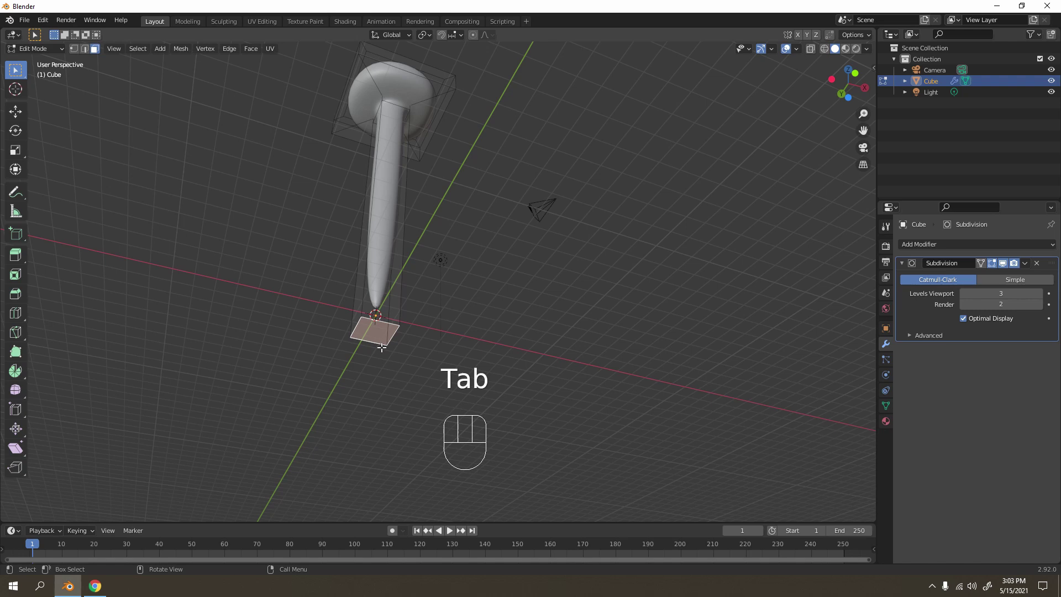
{"action": "middle_click_drag", "start_coordinate": [410, 344], "coordinate": [544, 358], "text": "shift"}
{"action": "scroll", "coordinate": [491, 304], "scroll_direction": "up", "scroll_amount": 2}
{"action": "key", "text": "s"}
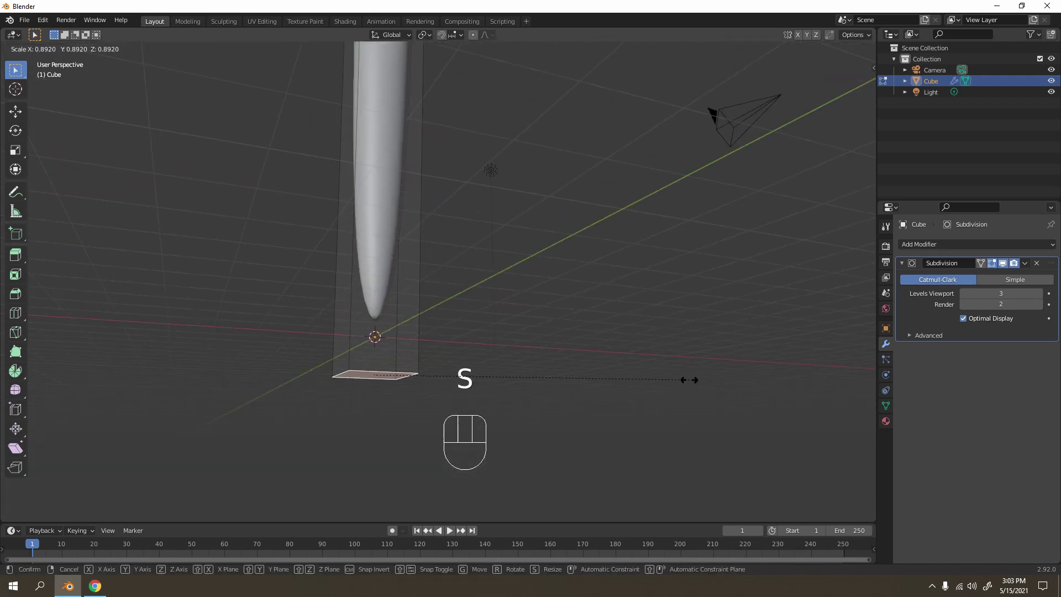
{"action": "left_click", "coordinate": [438, 387]}
{"action": "left_click", "coordinate": [441, 221]}
{"action": "scroll", "coordinate": [441, 220], "scroll_direction": "down", "scroll_amount": 8}
{"action": "key", "text": "Tab"}
{"action": "middle_click_drag", "start_coordinate": [441, 201], "coordinate": [420, 224]}
{"action": "left_click", "coordinate": [503, 252]}
{"action": "key", "text": "KP_1"}
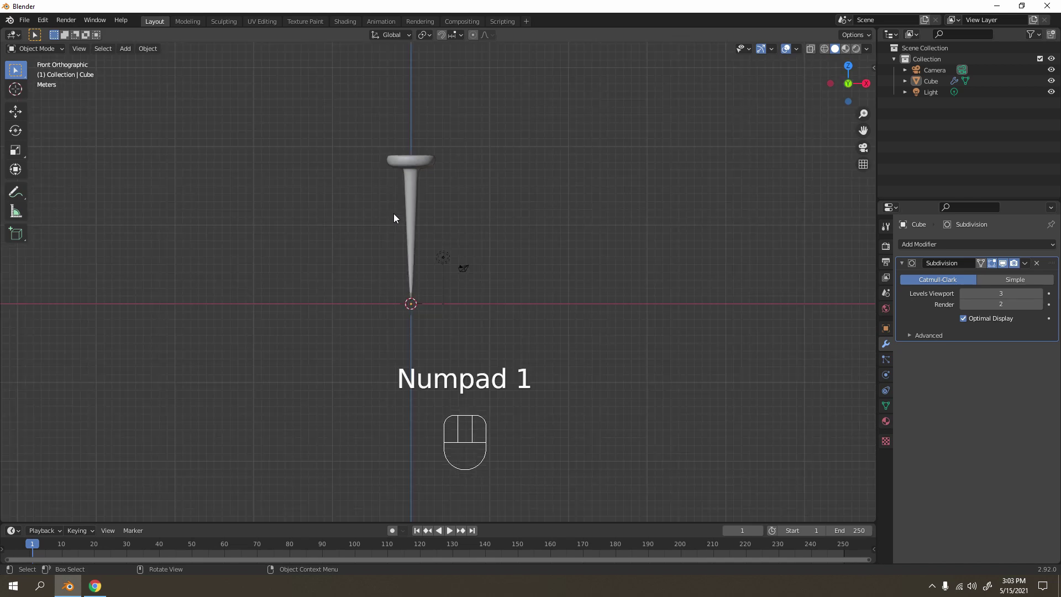
{"action": "middle_click_drag", "start_coordinate": [384, 253], "coordinate": [539, 256]}
{"action": "scroll", "coordinate": [545, 227], "scroll_direction": "up", "scroll_amount": 3}
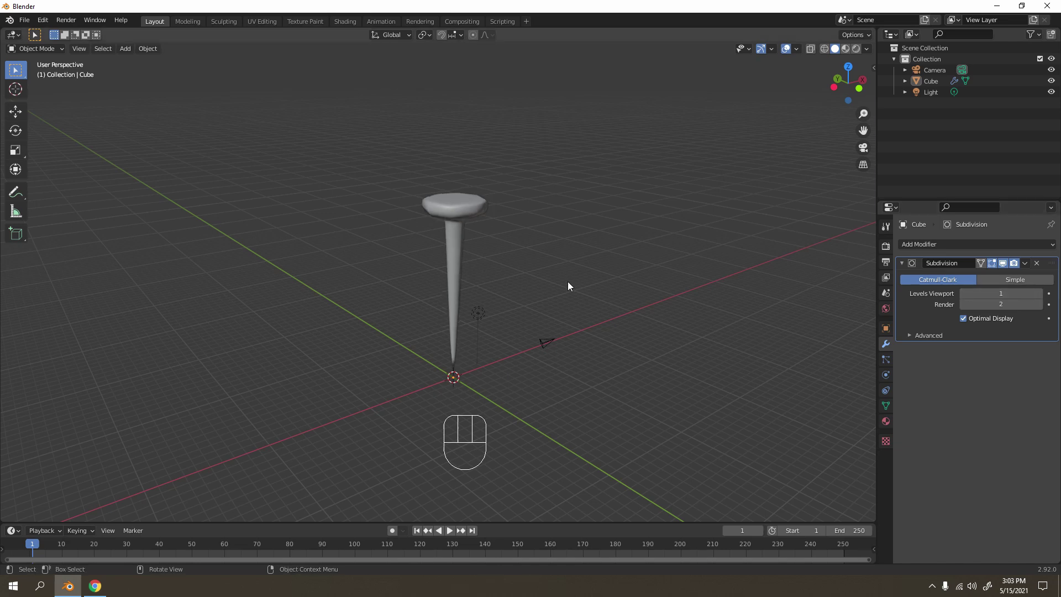
Undo the lowered subdivision level and the scaling of the shaft's bottom face to get back the untapered nail
{"action": "key", "text": "ctrl+z"}
{"action": "key", "text": "ctrl+z"}
{"action": "key", "text": "ctrl+z"}
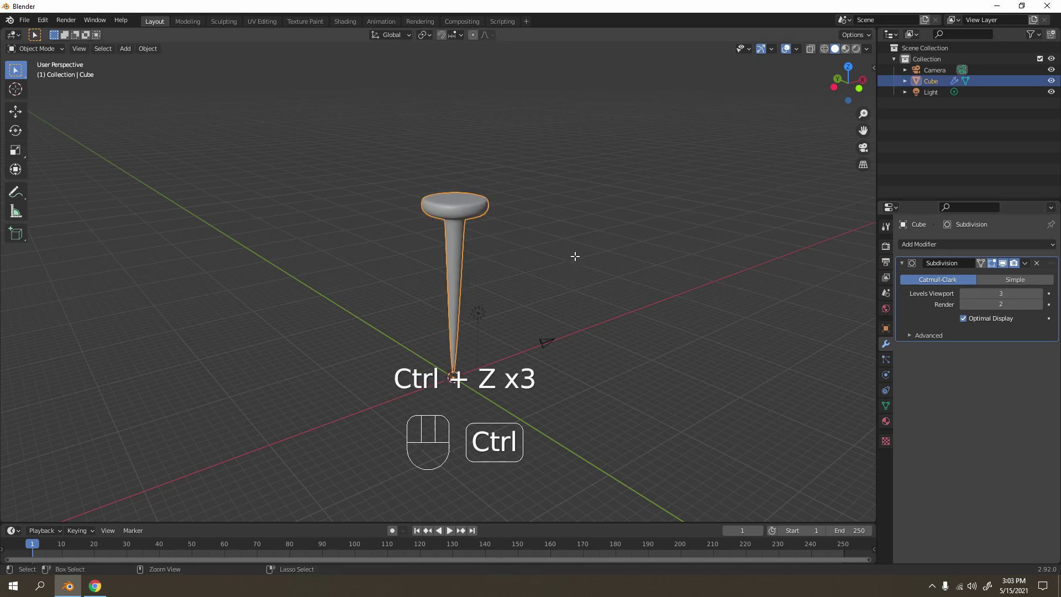
Undo the smooth shading and the raised subdivision level to return the nail to its faceted form
{"action": "key", "text": "ctrl+z"}
{"action": "key", "text": "ctrl+z"}
{"action": "key", "text": "ctrl+z"}
{"action": "key", "text": "ctrl+z"}
{"action": "key", "text": "ctrl+z"}
{"action": "key", "text": "ctrl+z"}
{"action": "key", "text": "ctrl+z"}
{"action": "key", "text": "ctrl+z"}
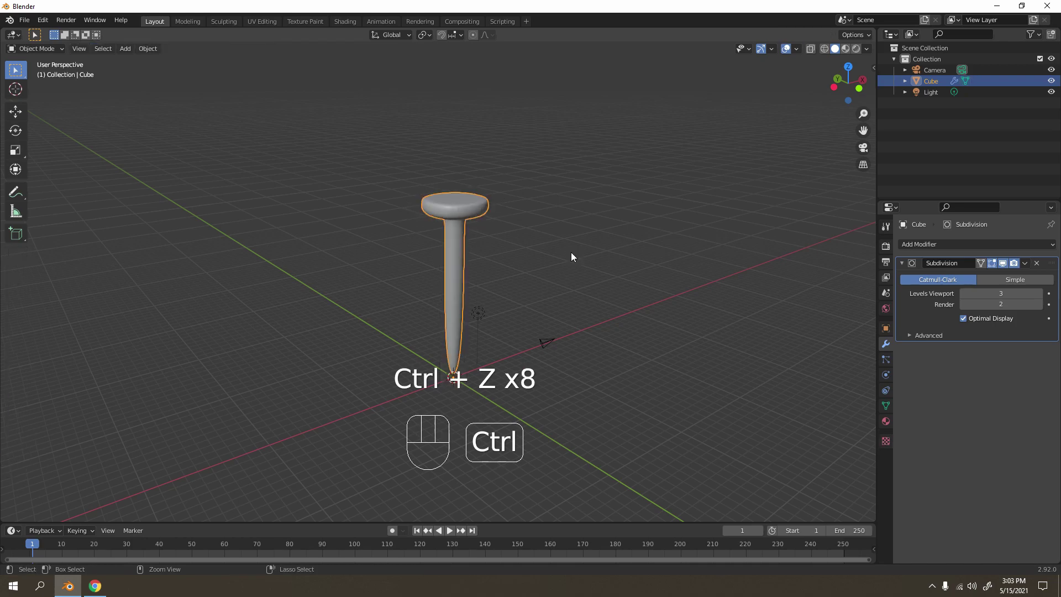
{"action": "key", "text": "ctrl+z"}
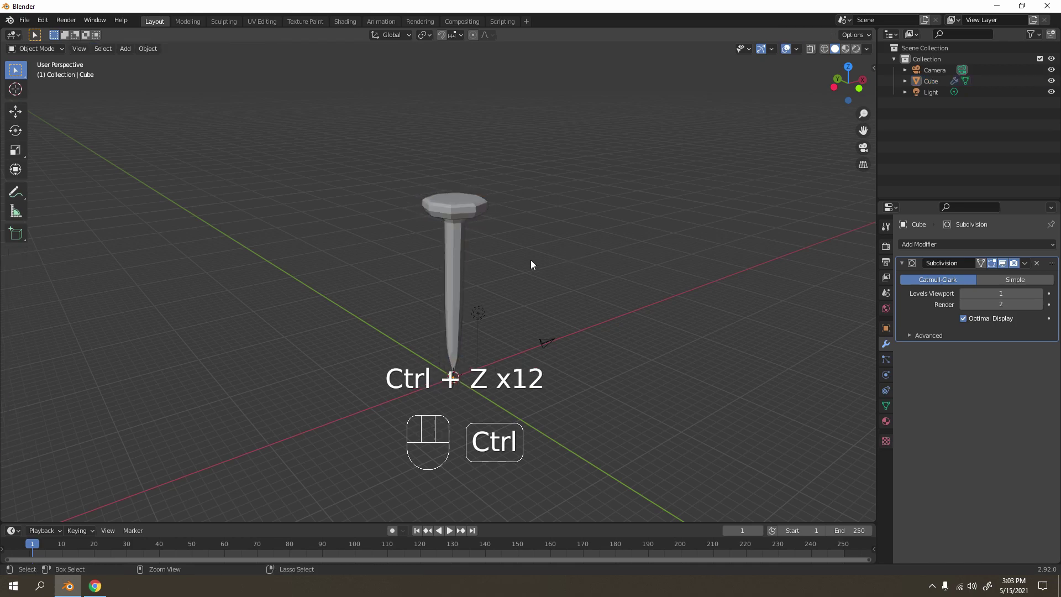
{"action": "middle_click_drag", "start_coordinate": [530, 264], "coordinate": [471, 312]}
{"action": "scroll", "coordinate": [502, 291], "scroll_direction": "up", "scroll_amount": 3}
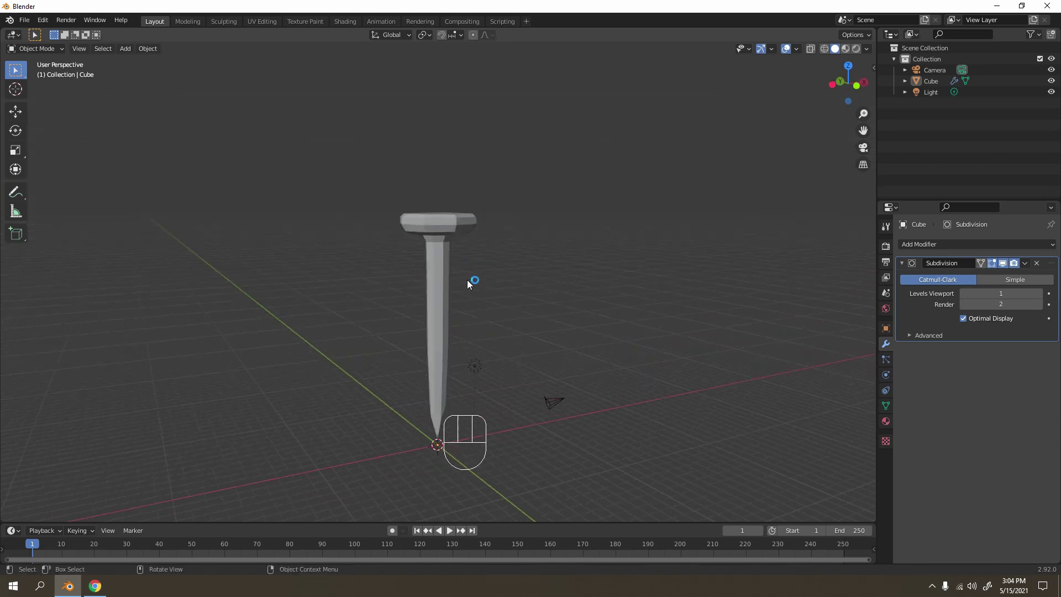
Duplicate the faceted nail and place the copy beside the original along the negative global X axis
{"action": "left_click", "coordinate": [440, 274]}
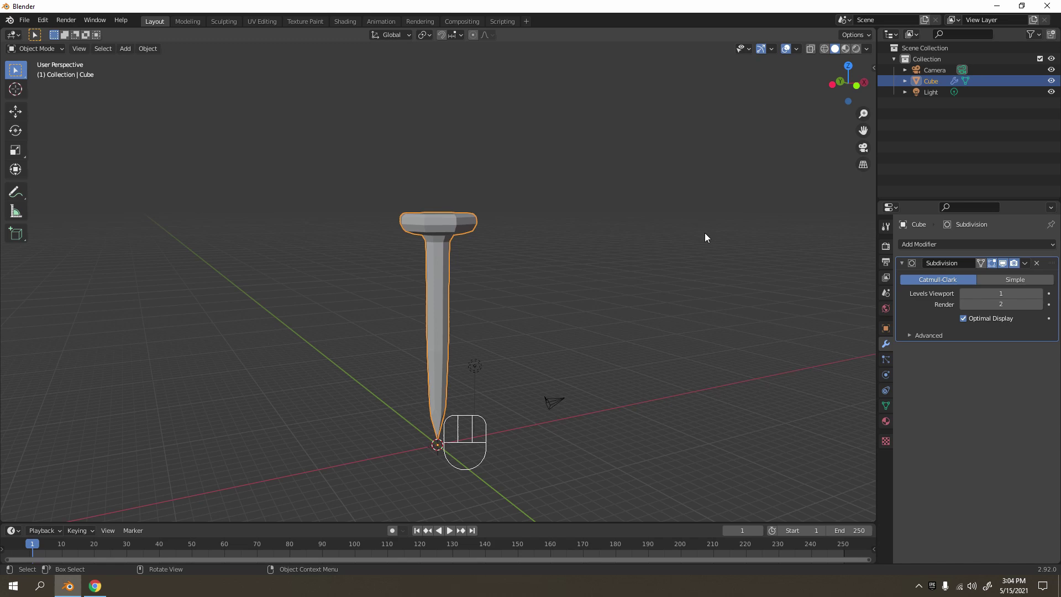
{"action": "key", "text": "shift+d"}
{"action": "key", "text": "x"}
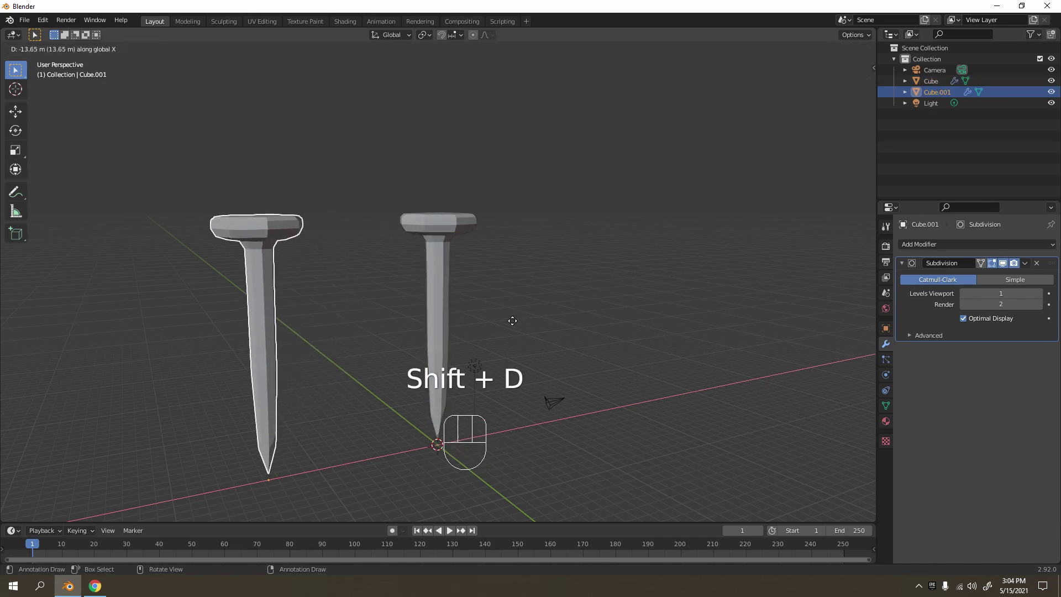
{"action": "left_click", "coordinate": [528, 323]}
{"action": "scroll", "coordinate": [376, 329], "scroll_direction": "down", "scroll_amount": 3}
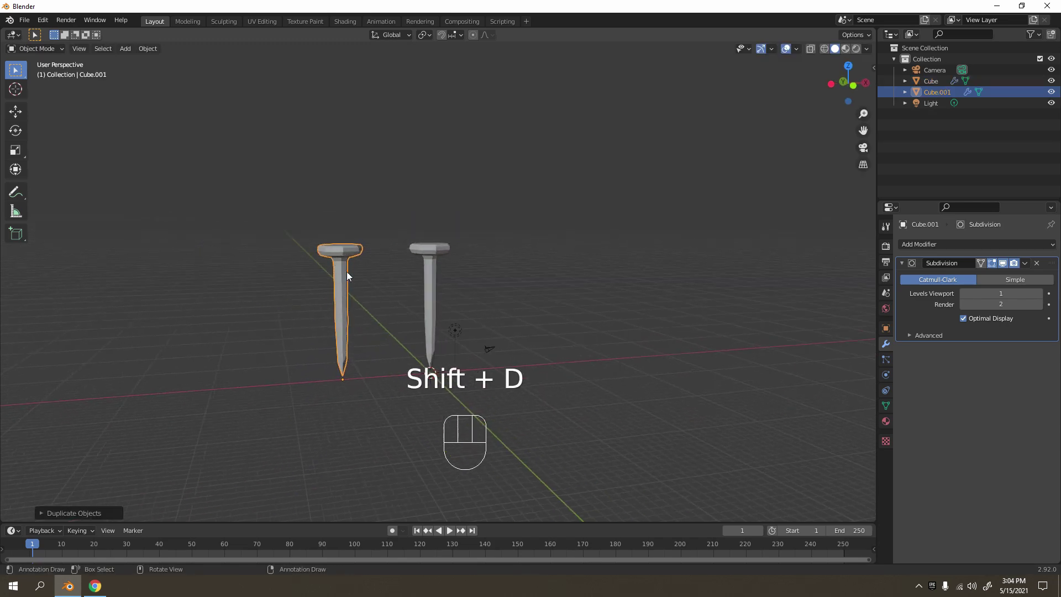
{"action": "left_click", "coordinate": [434, 251]}
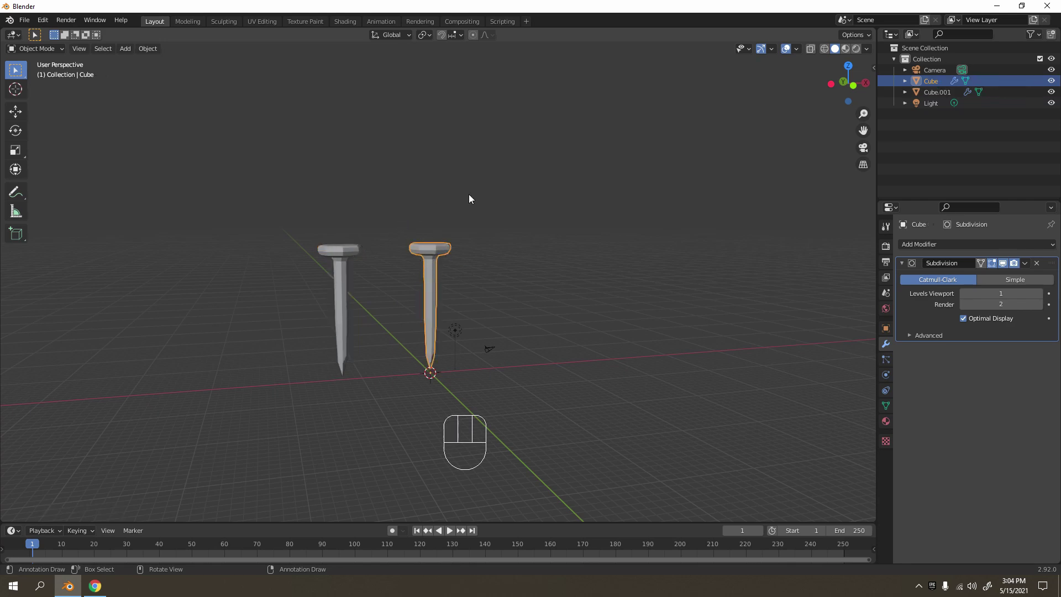
{"action": "left_click", "coordinate": [341, 270]}
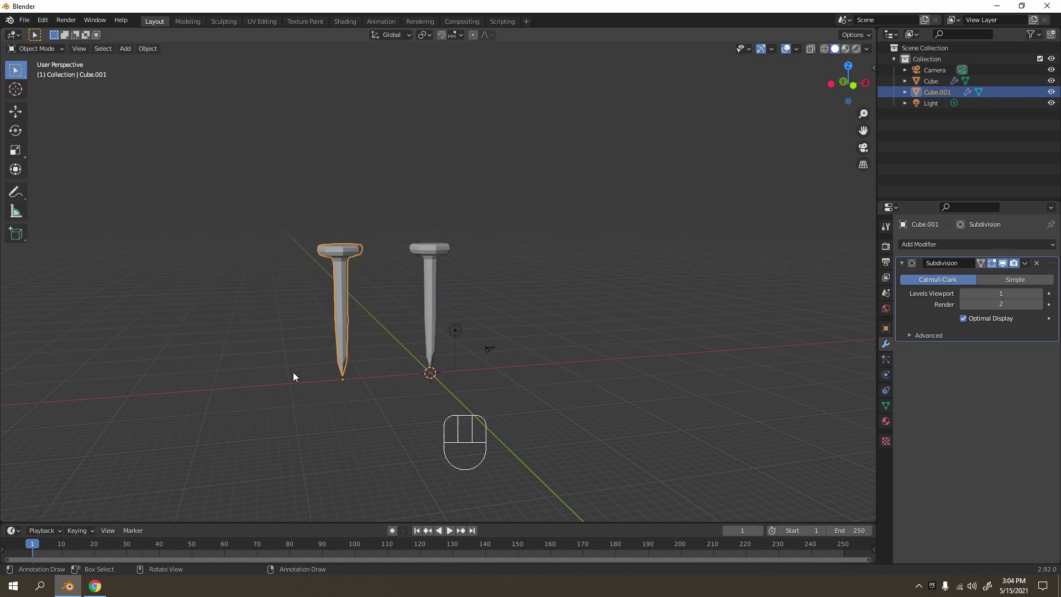
{"action": "left_click", "coordinate": [424, 246]}
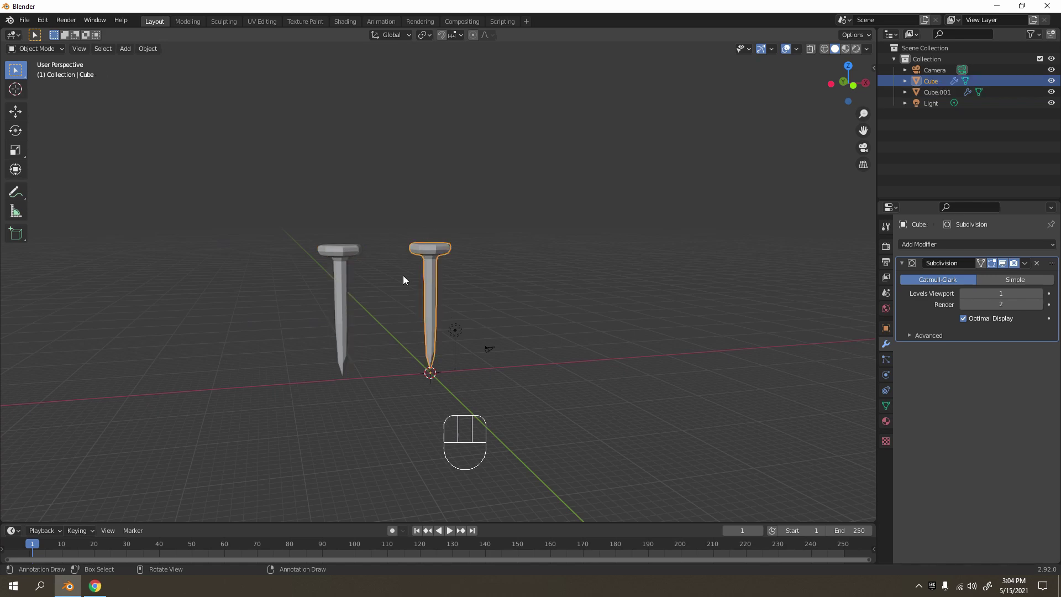
Select the duplicated nail and hide it so that only the original stays in view
{"action": "left_click", "coordinate": [329, 248]}
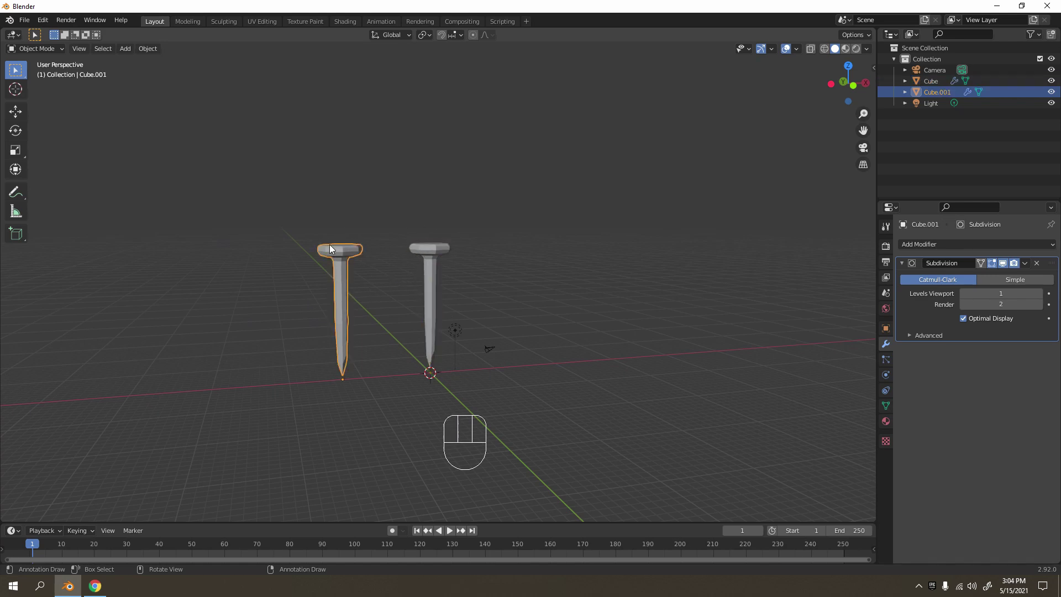
{"action": "scroll", "coordinate": [343, 251], "scroll_direction": "up", "scroll_amount": 3}
{"action": "scroll", "coordinate": [360, 275], "scroll_direction": "down", "scroll_amount": 2}
{"action": "middle_click_drag", "start_coordinate": [364, 280], "coordinate": [391, 291]}
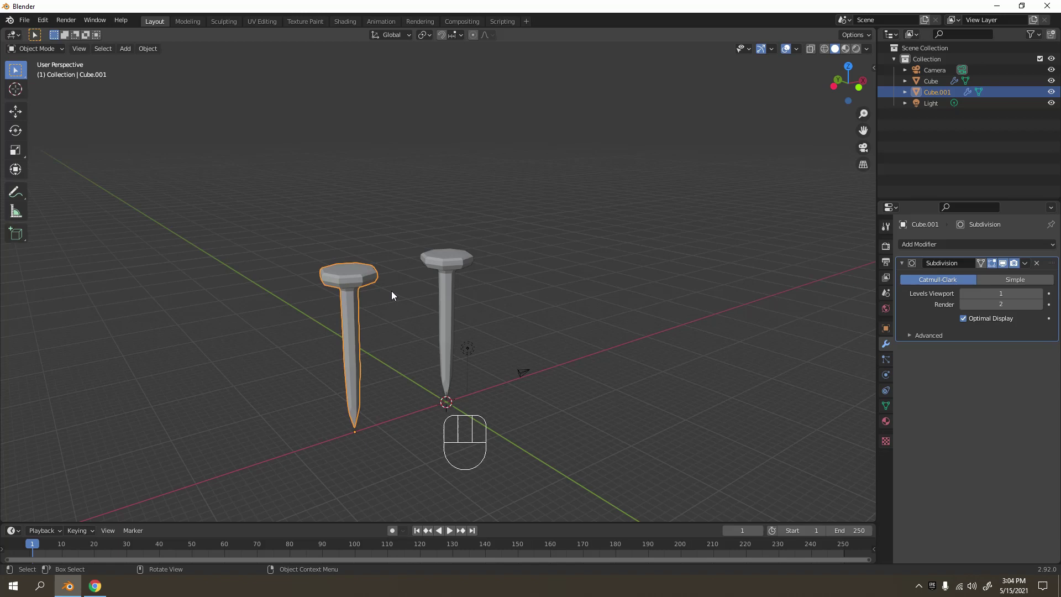
{"action": "middle_click_drag", "start_coordinate": [404, 340], "coordinate": [480, 292]}
{"action": "key", "text": "h"}
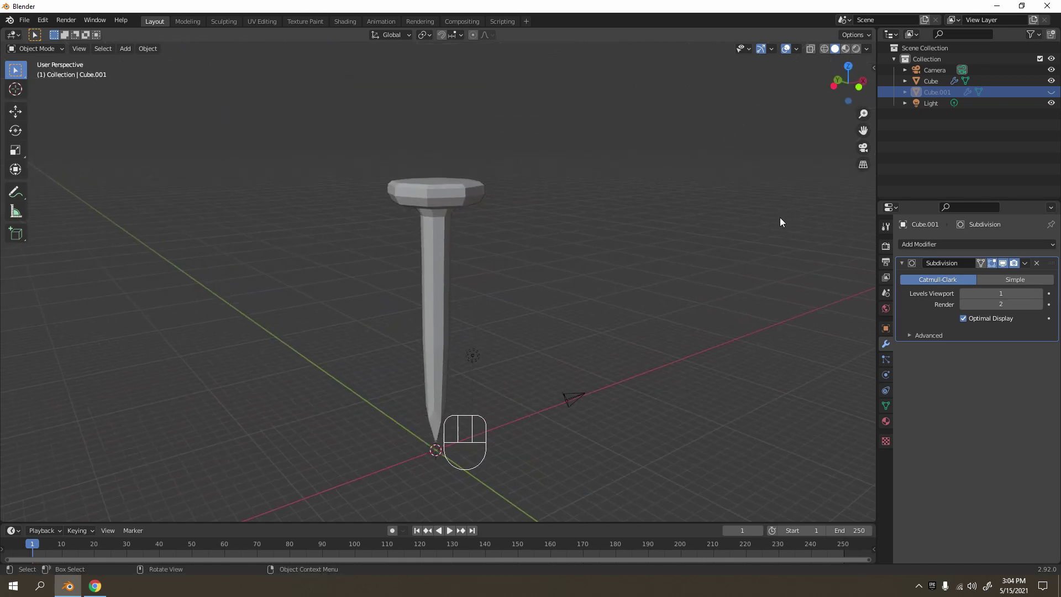
Switch to the Shading workspace and darken the original nail's material Base Color to a medium grey
{"action": "left_click", "coordinate": [349, 21]}
{"action": "mouse_move", "coordinate": [382, 66]}
{"action": "middle_mouse_down"}
{"action": "mouse_move", "coordinate": [420, 114]}
{"action": "mouse_move", "coordinate": [577, 168]}
{"action": "mouse_move", "coordinate": [575, 183]}
{"action": "mouse_move", "coordinate": [484, 134]}
{"action": "middle_mouse_up"}
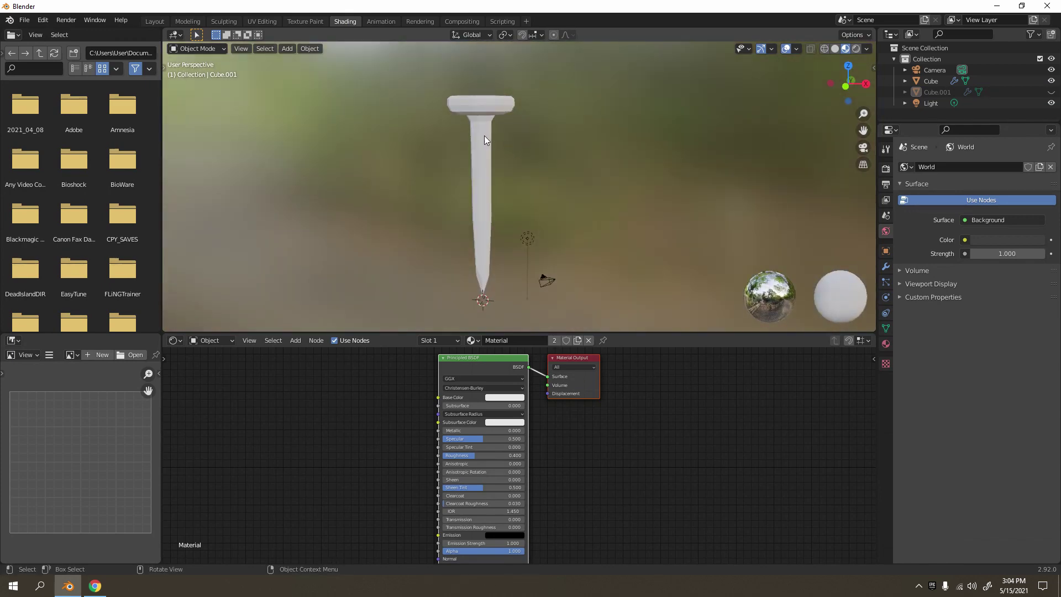
{"action": "left_click", "coordinate": [484, 135]}
{"action": "left_click", "coordinate": [508, 397]}
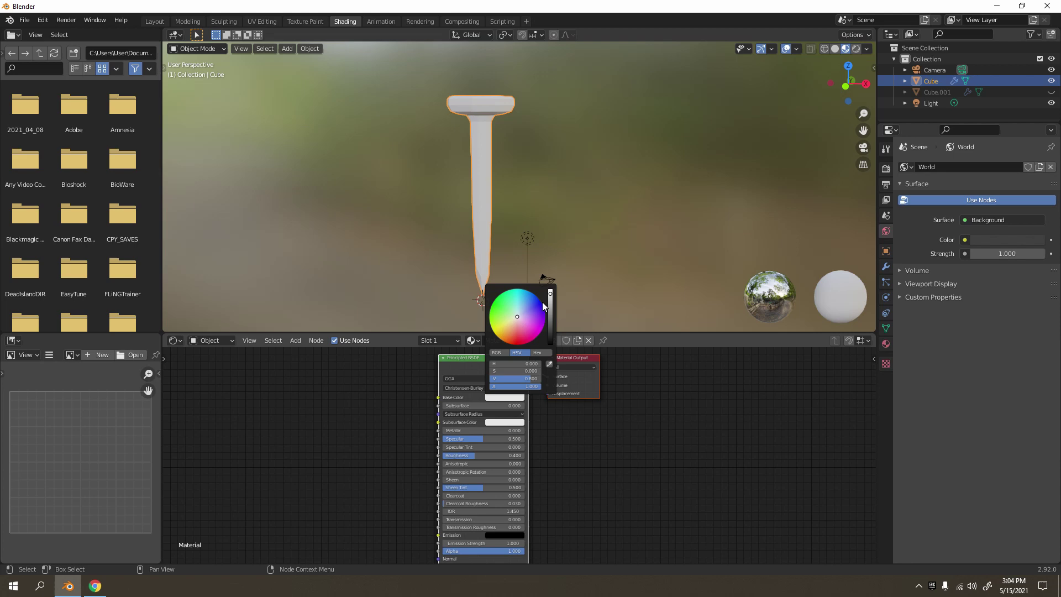
{"action": "left_click_drag", "start_coordinate": [550, 293], "coordinate": [551, 320]}
Set the nail material's Metallic to 1.000, Specular to about 0.355 and Roughness to about 0.282
{"action": "left_click_drag", "start_coordinate": [453, 430], "coordinate": [524, 431]}
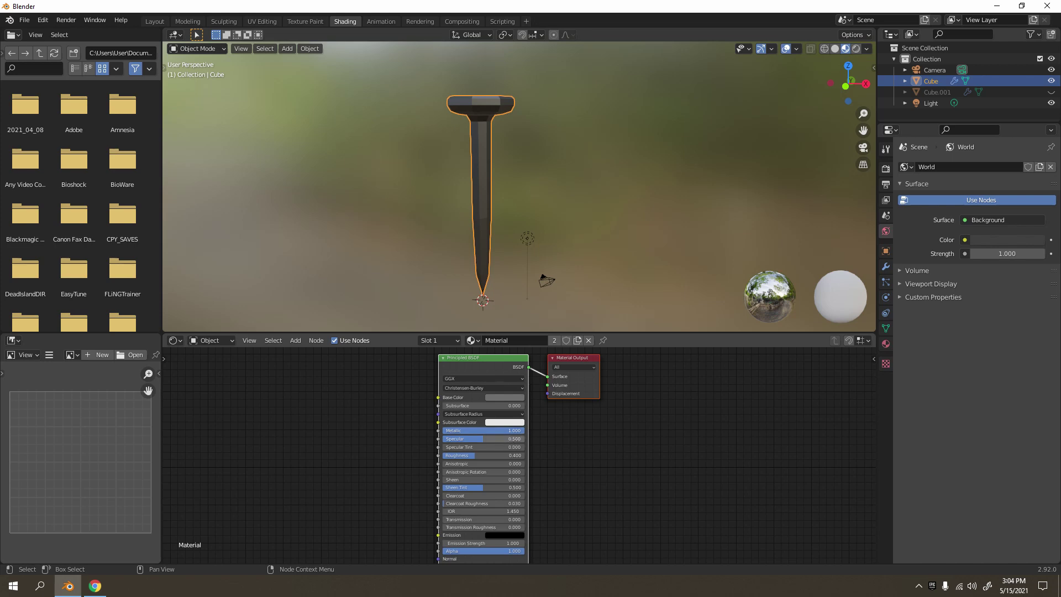
{"action": "mouse_move", "coordinate": [523, 439]}
{"action": "left_mouse_down"}
{"action": "mouse_move", "coordinate": [443, 439]}
{"action": "mouse_move", "coordinate": [450, 455]}
{"action": "mouse_move", "coordinate": [465, 456]}
{"action": "left_mouse_up"}
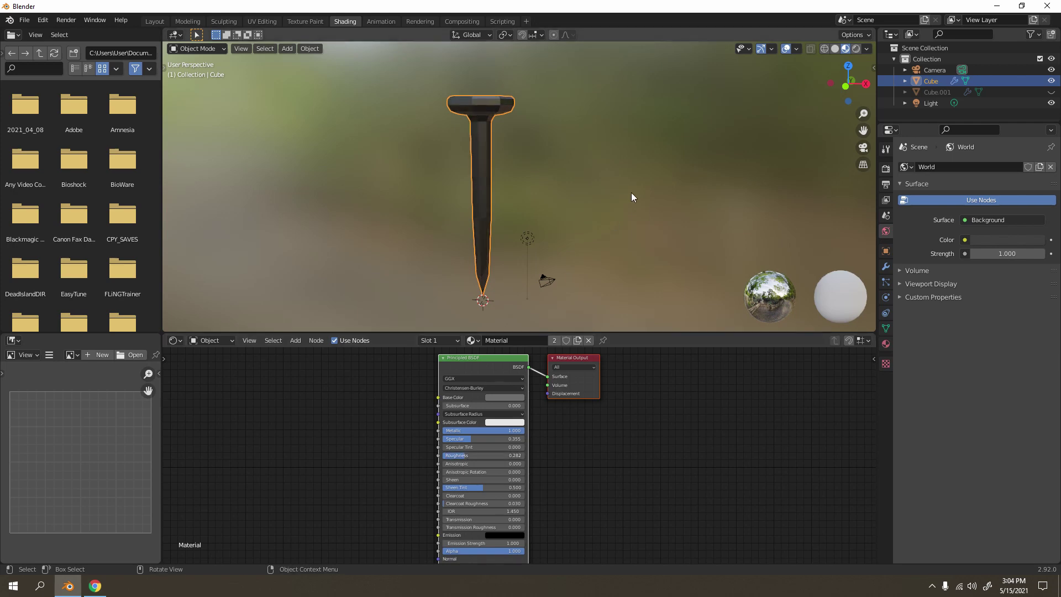
{"action": "middle_click_drag", "start_coordinate": [635, 199], "coordinate": [544, 198]}
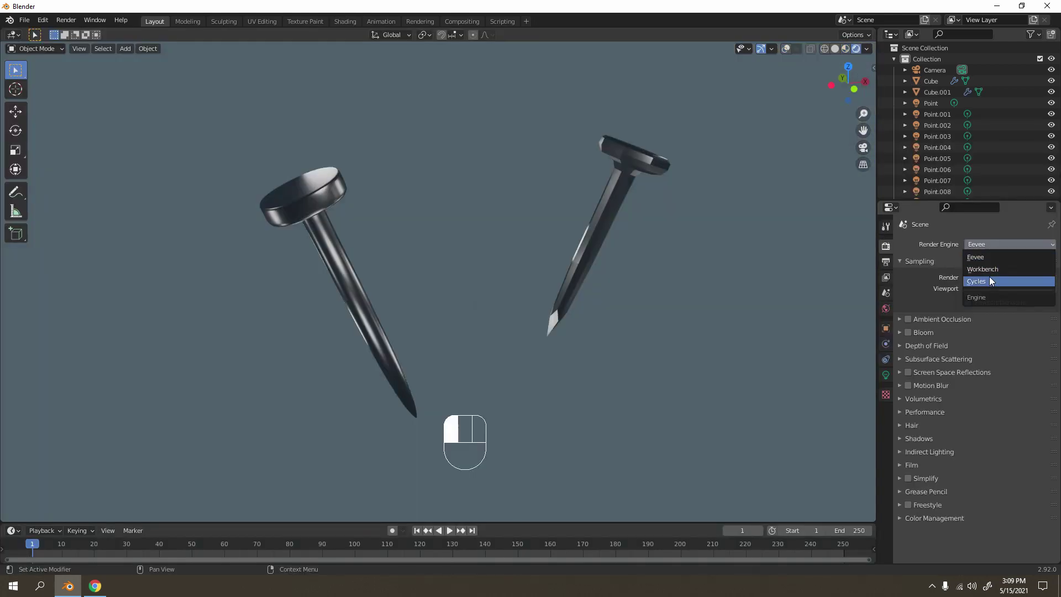
Set the render engine to Cycles and enable Adaptive Sampling for the scene with both nails
{"action": "left_click", "coordinate": [989, 277]}
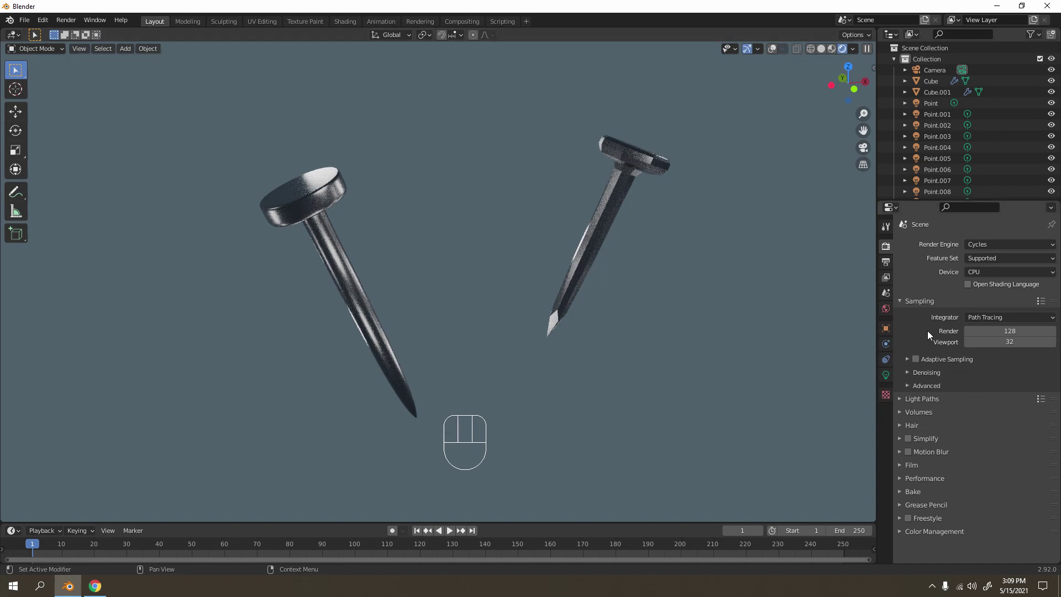
{"action": "left_click", "coordinate": [916, 360]}
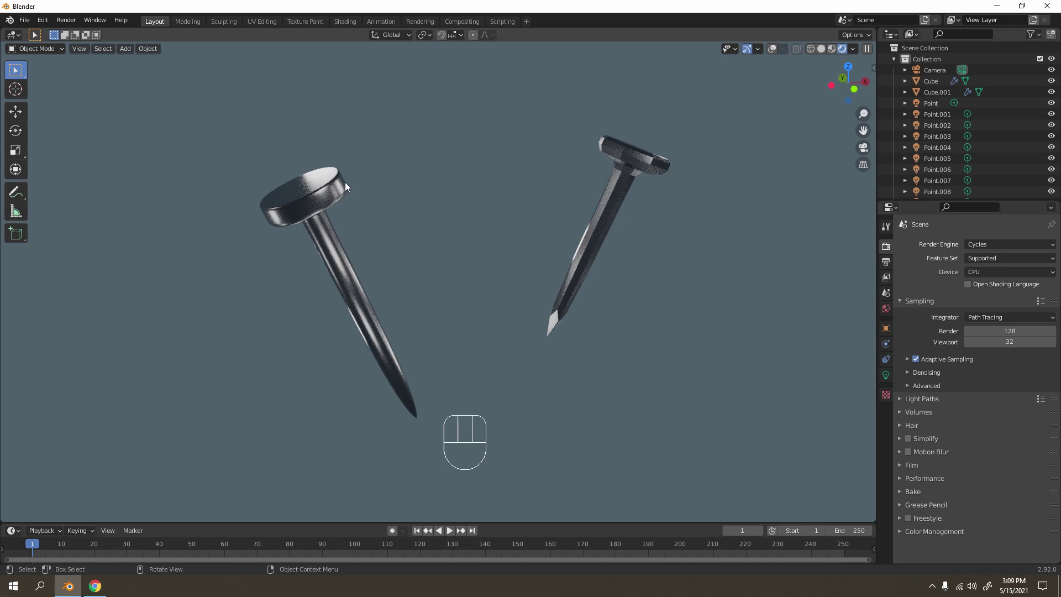
{"action": "left_click", "coordinate": [635, 146]}
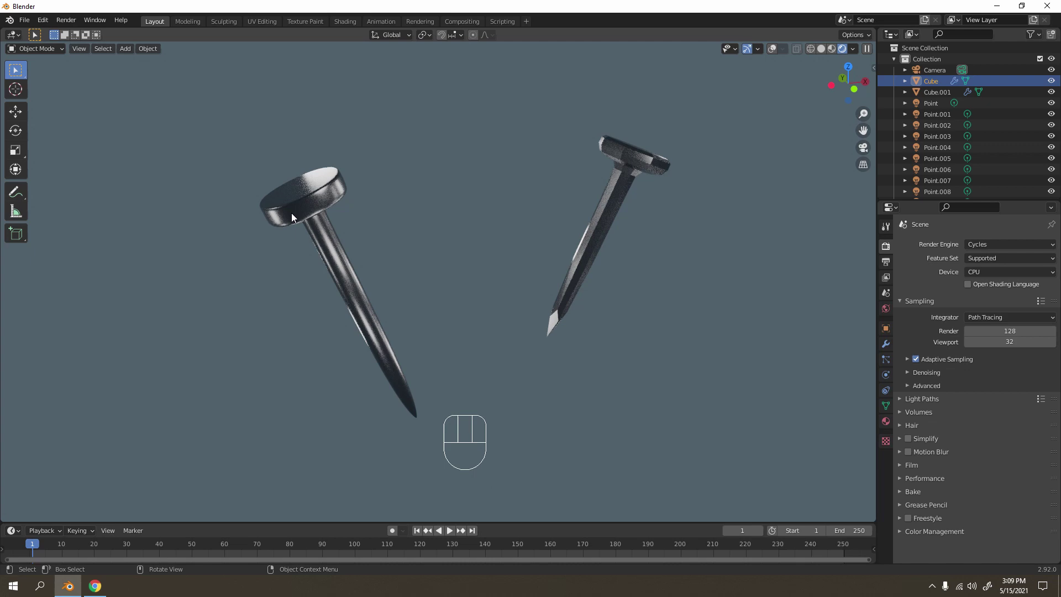
{"action": "middle_click_drag", "start_coordinate": [606, 201], "coordinate": [568, 212]}
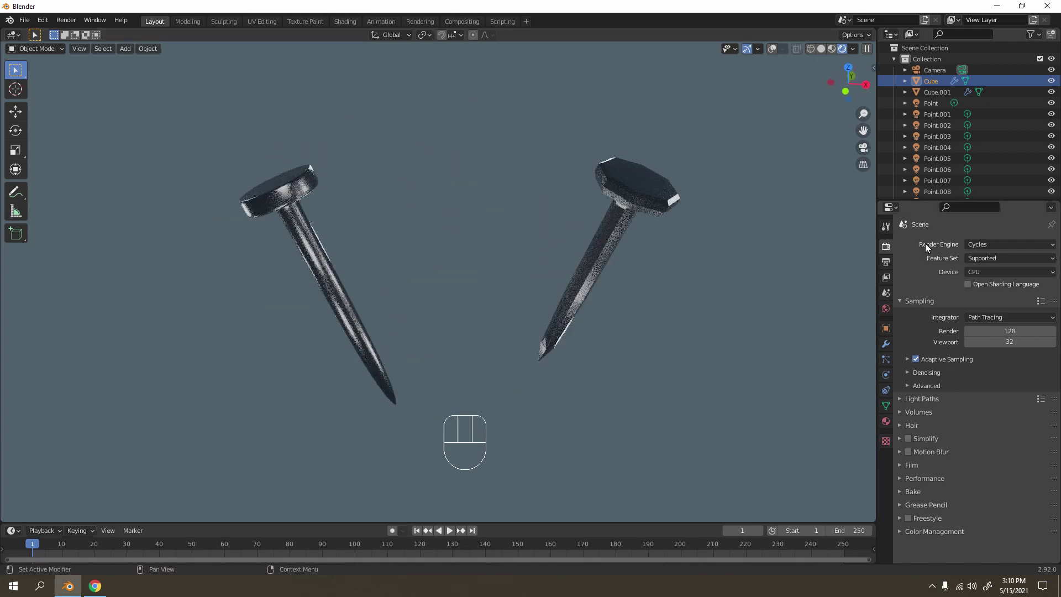
Change the render engine to Eevee and inspect both nails from different angles
{"action": "left_click", "coordinate": [977, 245]}
{"action": "left_click", "coordinate": [984, 259]}
{"action": "middle_click_drag", "start_coordinate": [663, 238], "coordinate": [492, 210]}
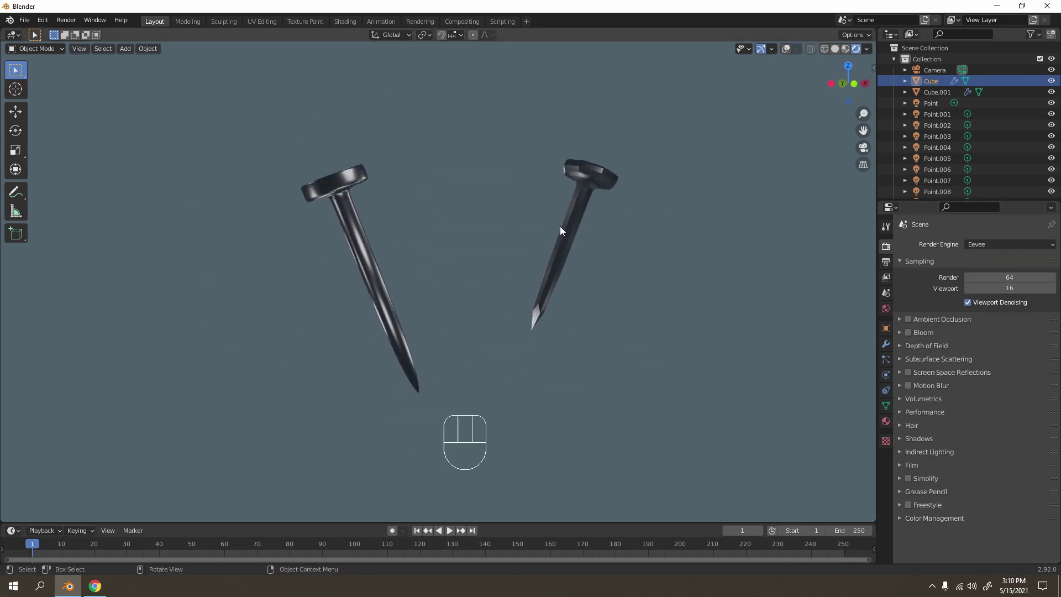
{"action": "middle_click_drag", "start_coordinate": [547, 228], "coordinate": [635, 249]}
Switch the render engine back to Cycles and view the rendered nails
{"action": "left_click", "coordinate": [990, 244]}
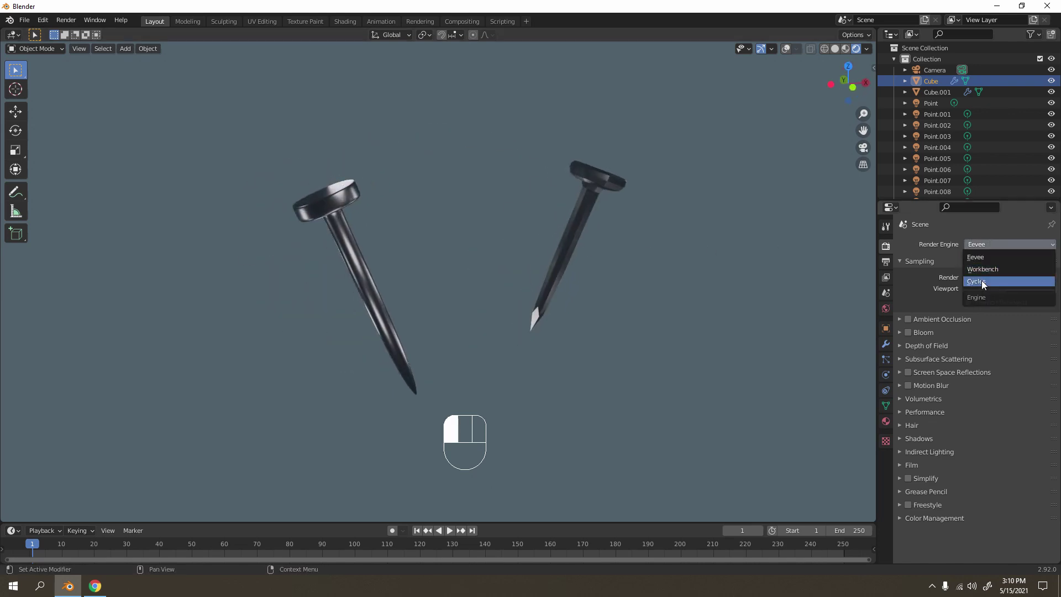
{"action": "left_click", "coordinate": [981, 280]}
{"action": "middle_click_drag", "start_coordinate": [478, 257], "coordinate": [539, 280]}
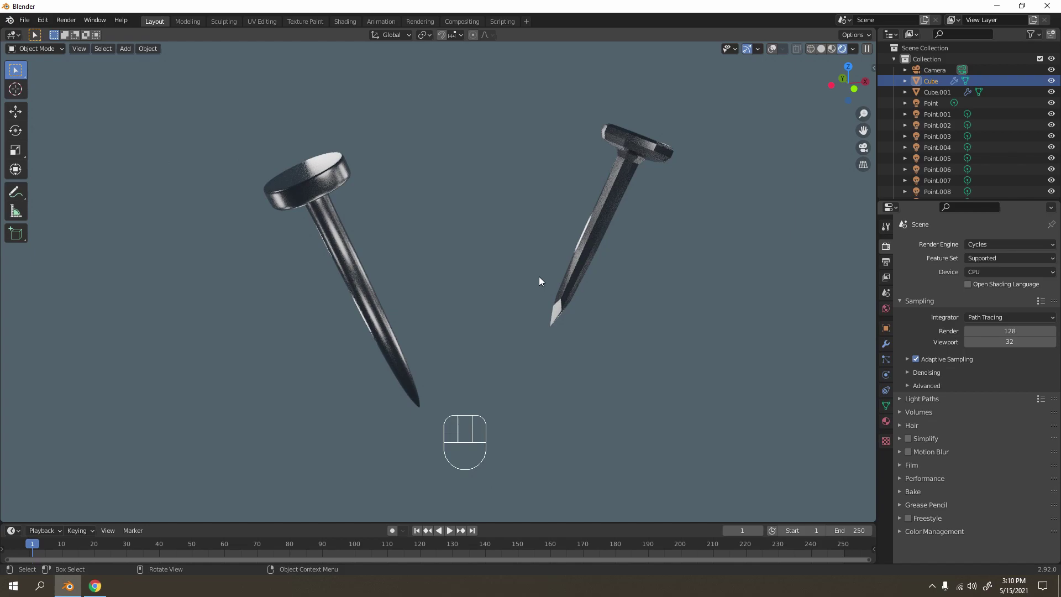